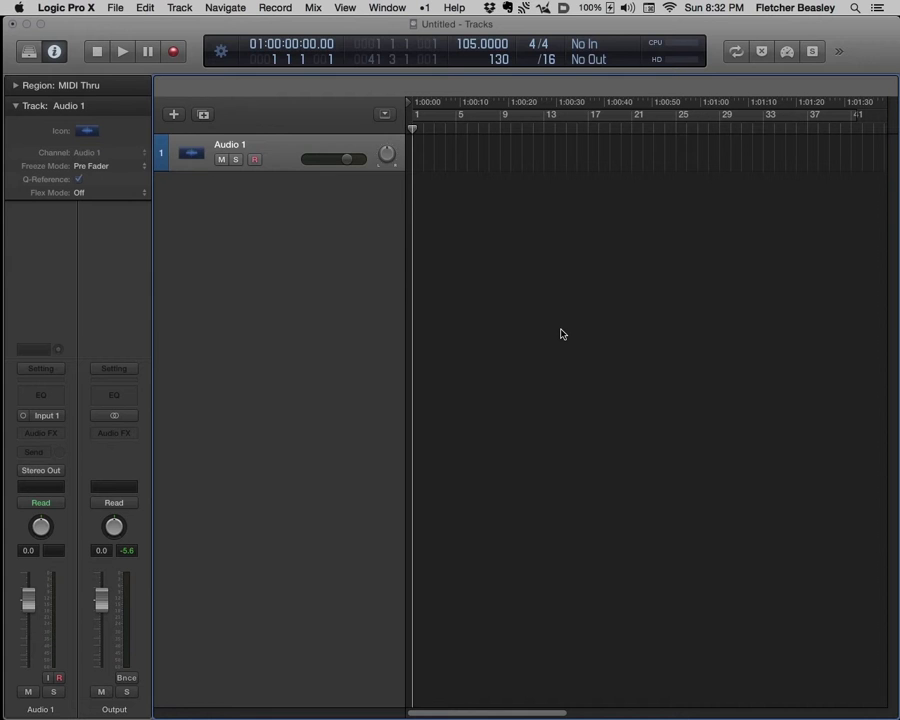
- Create a Kontakt 5 software instrument track, multi-timbral with 8 parts (Inst 1 parts 1–8)
key(super+alt+n)
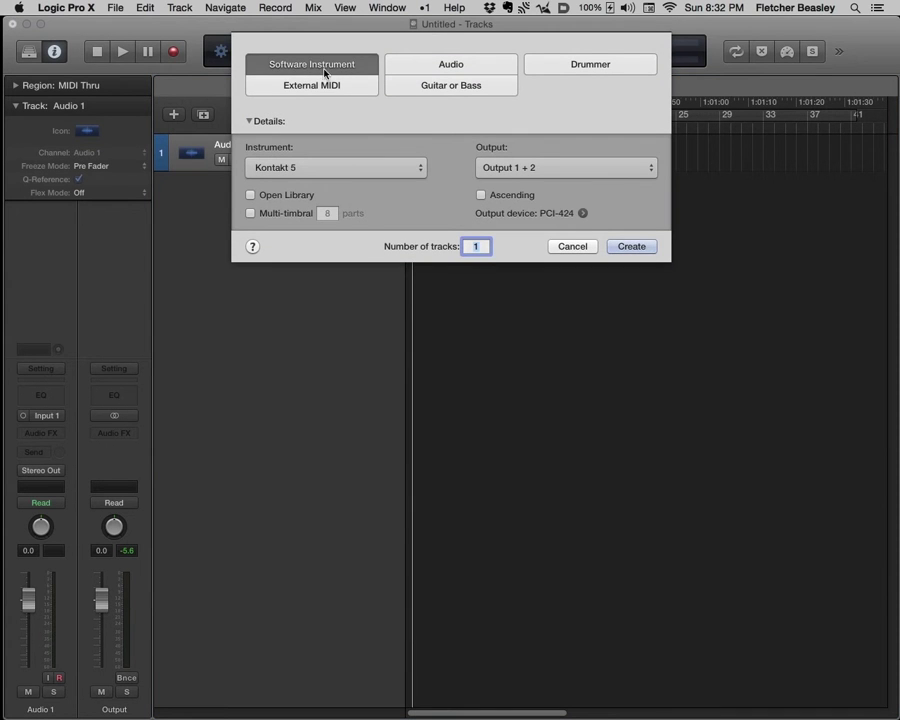
click(251, 213)
click(285, 175)
click(287, 176)
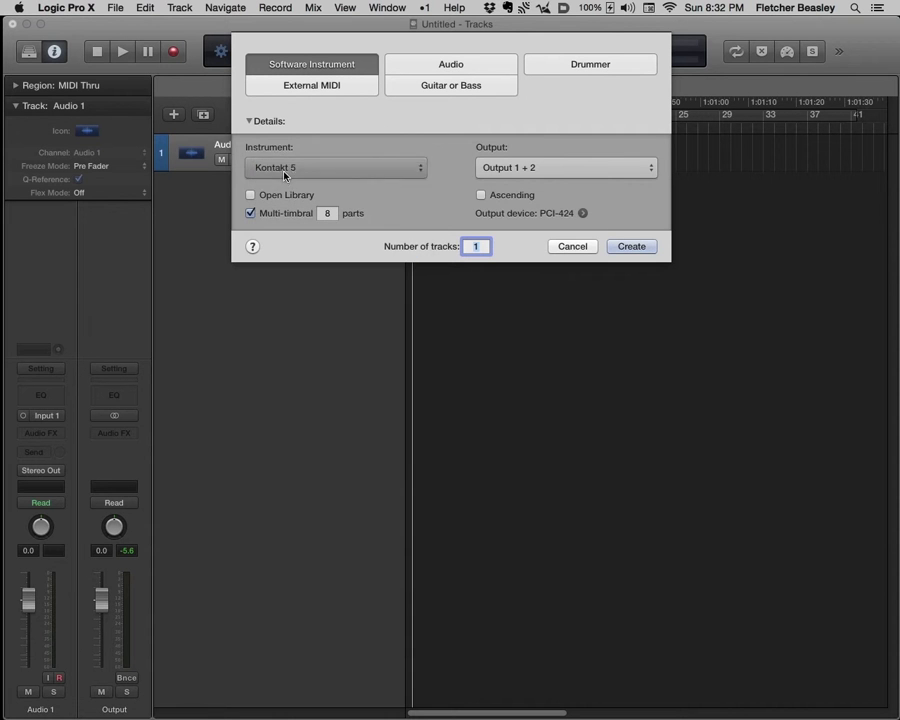
click(626, 246)
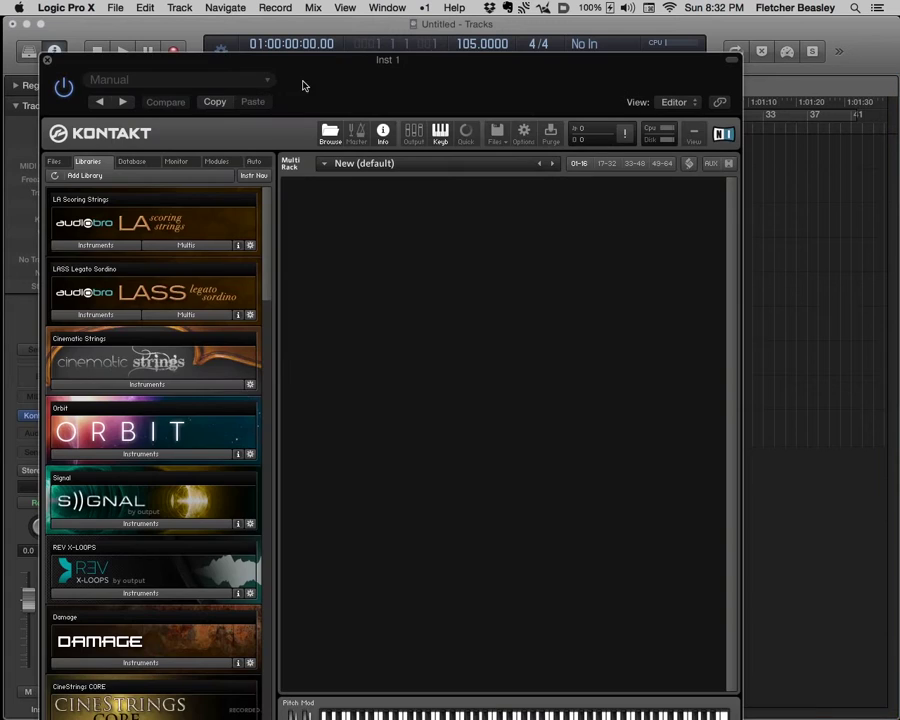
- Switch Inst 1's instrument slot to Kontakt 5 Multi-Output (16xStereo)
drag(300, 84, 395, 35)
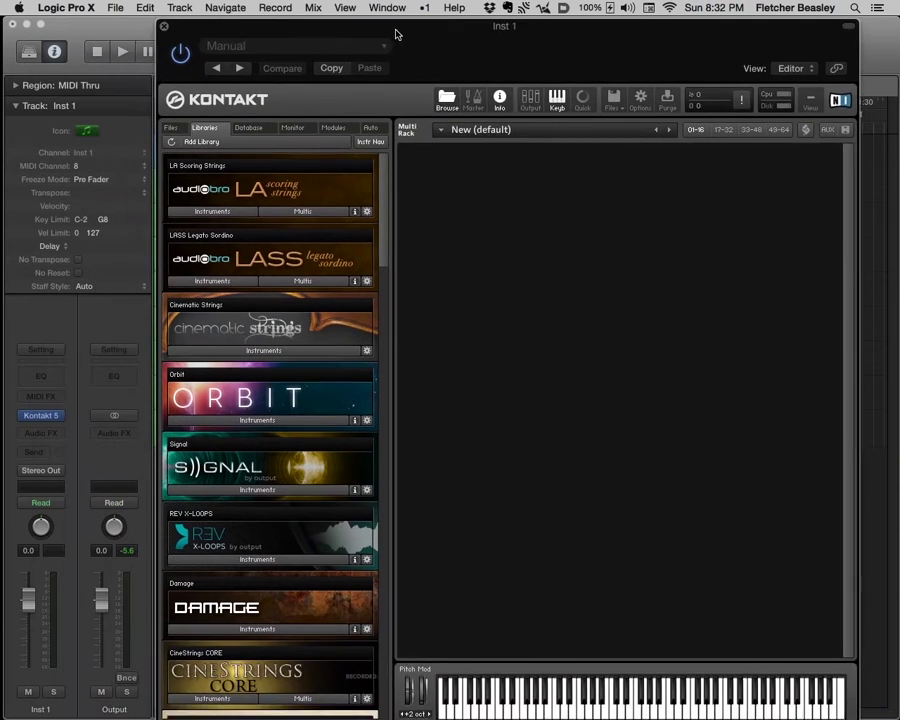
click(58, 415)
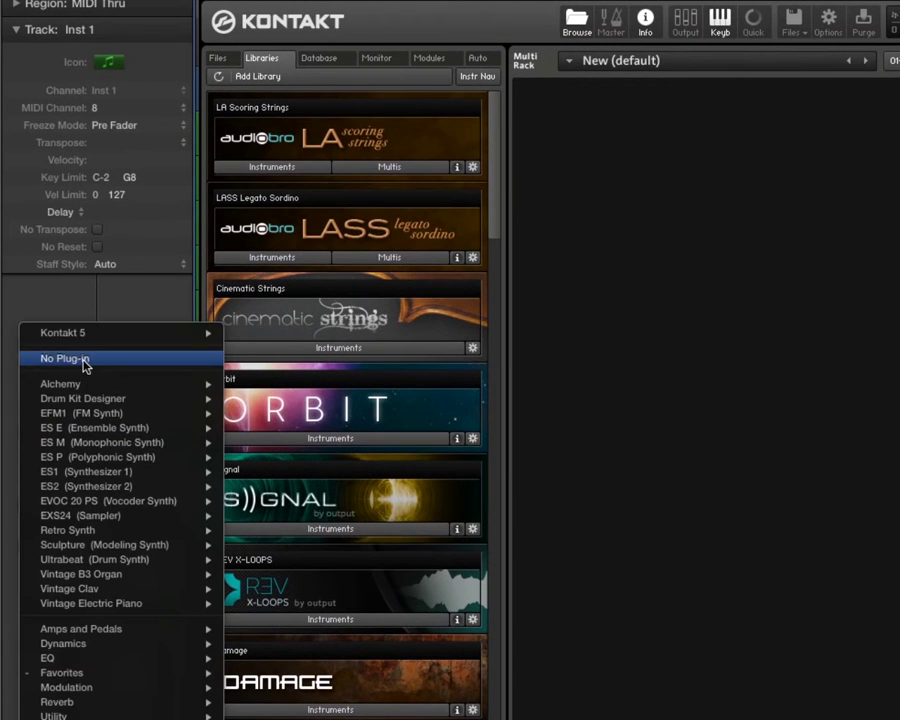
mouse_move(132, 341)
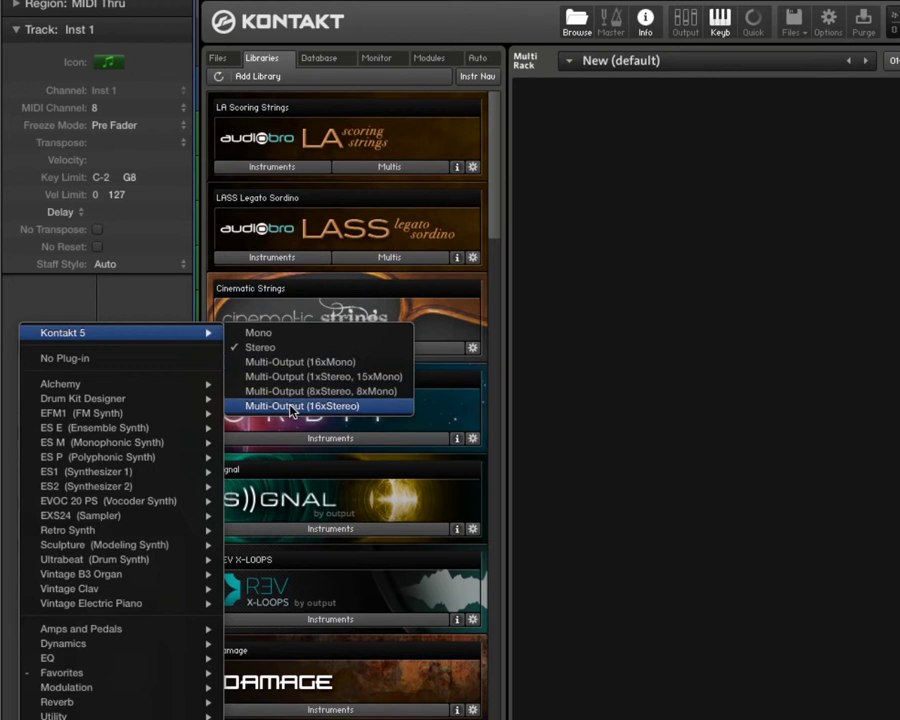
click(281, 407)
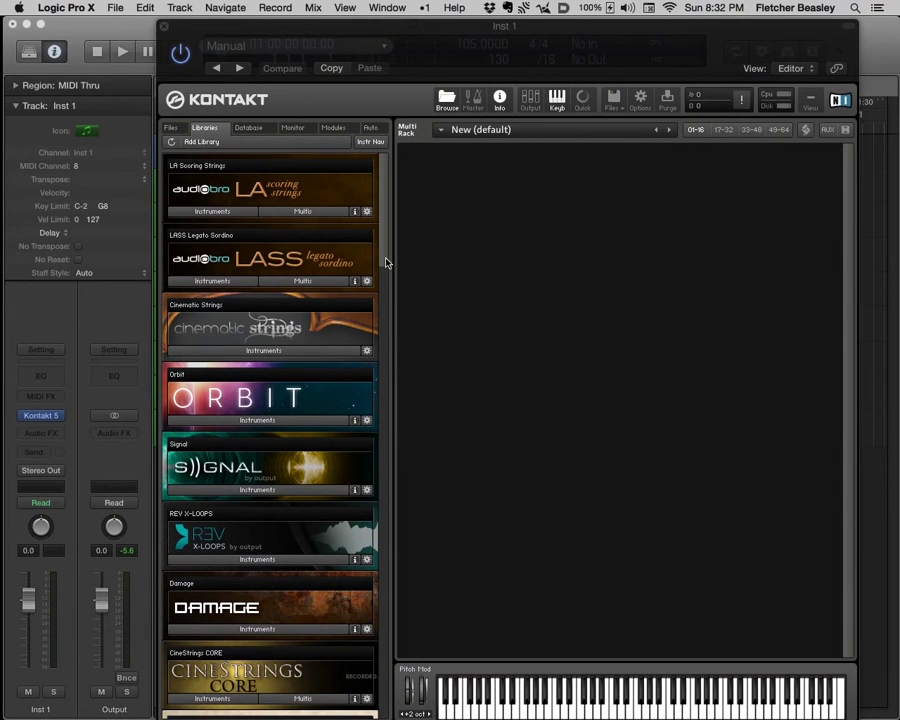
drag(386, 263, 396, 470)
- Load the Pad instruments Fairy Voice, Heartbreaking and Odd Square from Kontakt's Factory Library
click(279, 260)
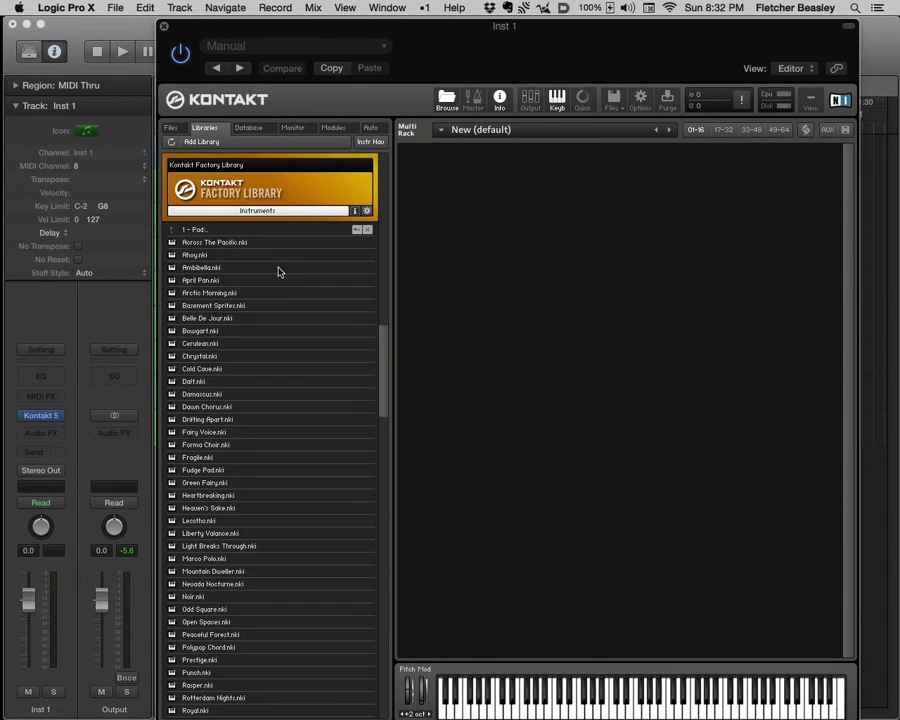
double_click(220, 433)
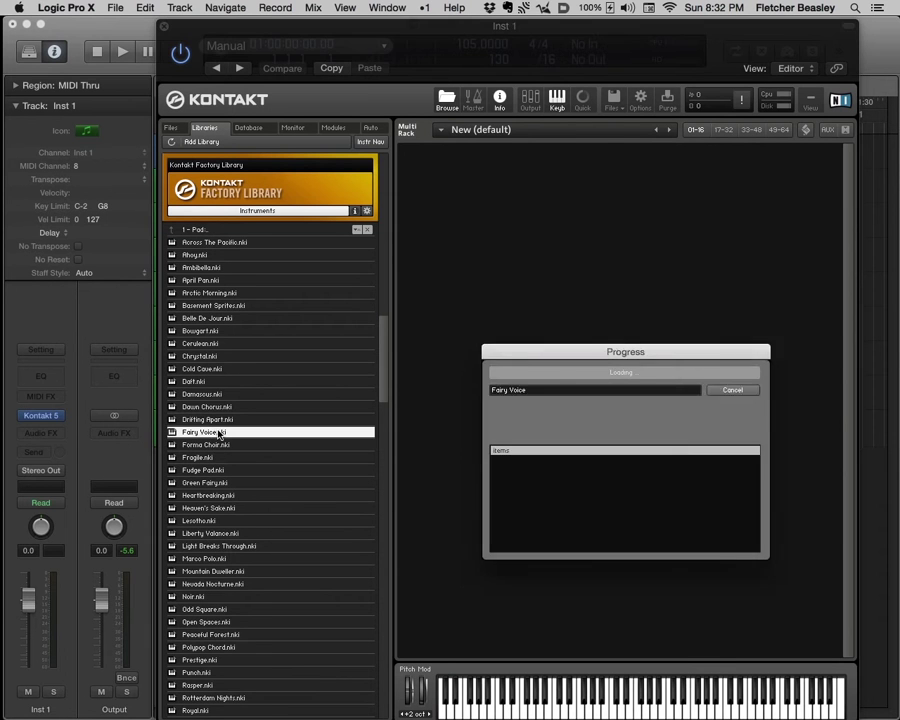
double_click(208, 497)
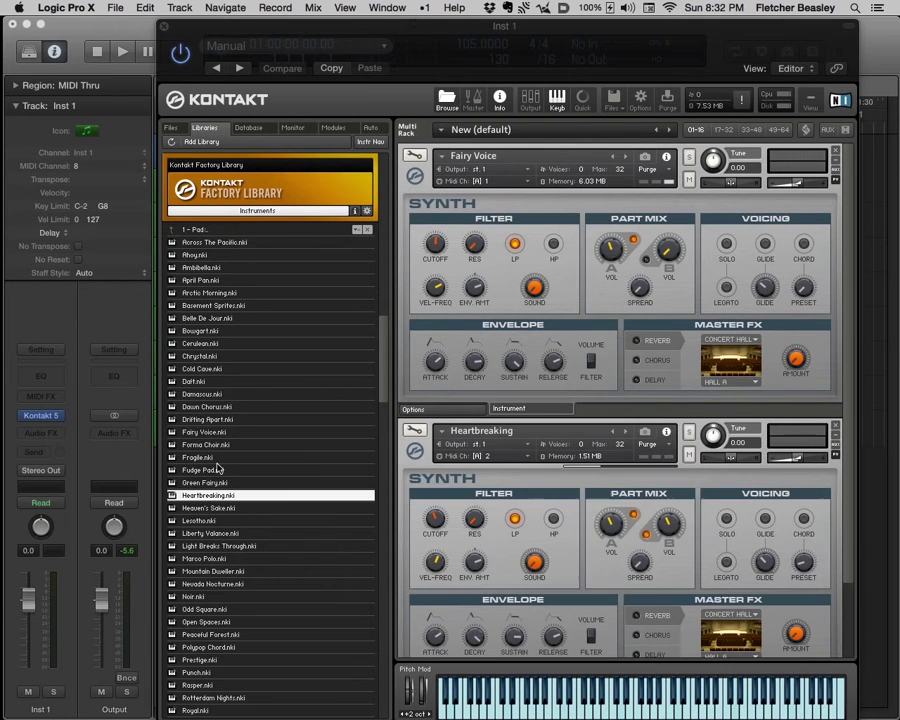
double_click(214, 612)
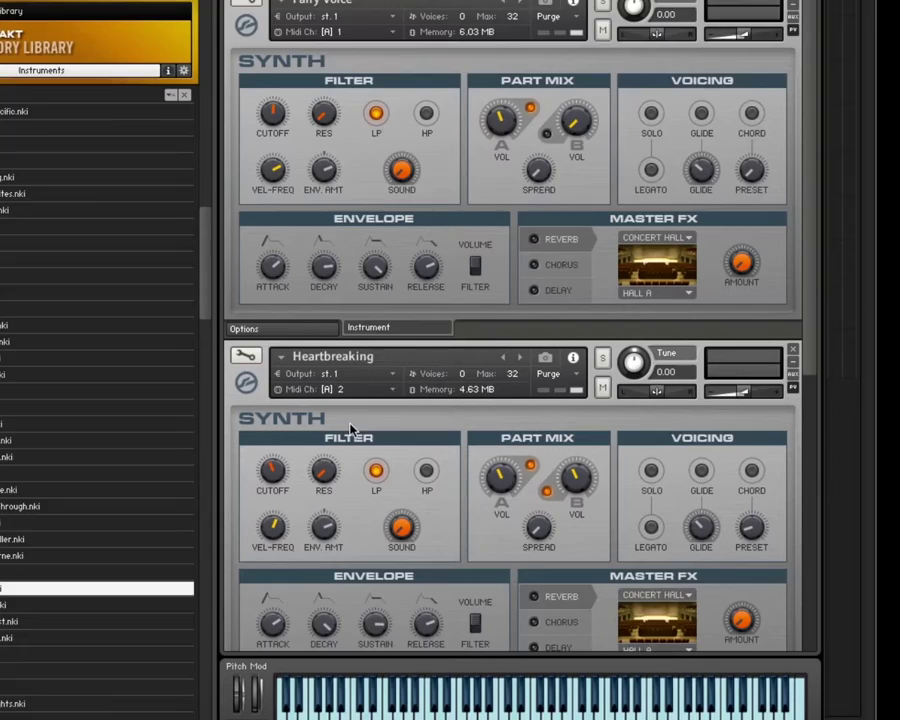
scroll(350, 420, down, 8)
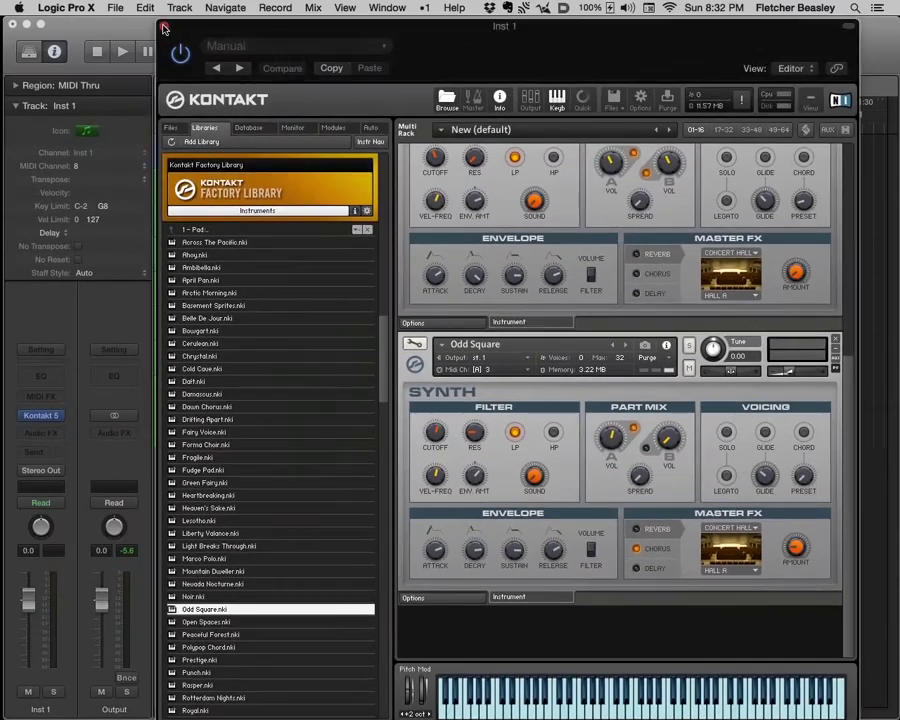
- Close Kontakt and select track 2, Inst 1 part 1 on MIDI channel 1, as the armed track
key(super+w)
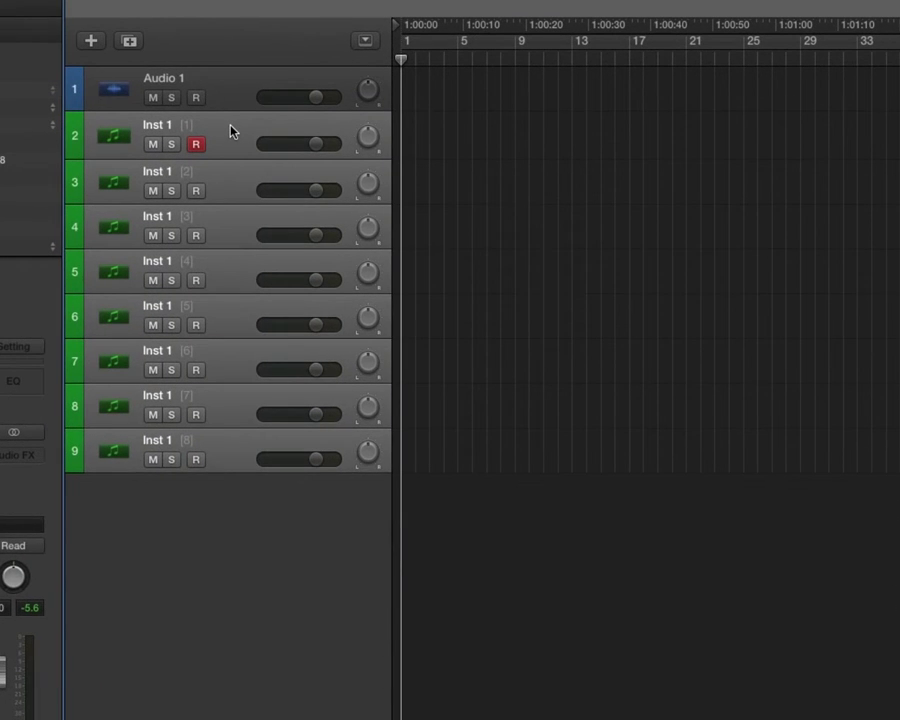
key(Down)
key(Down)
key(Down)
key(Down)
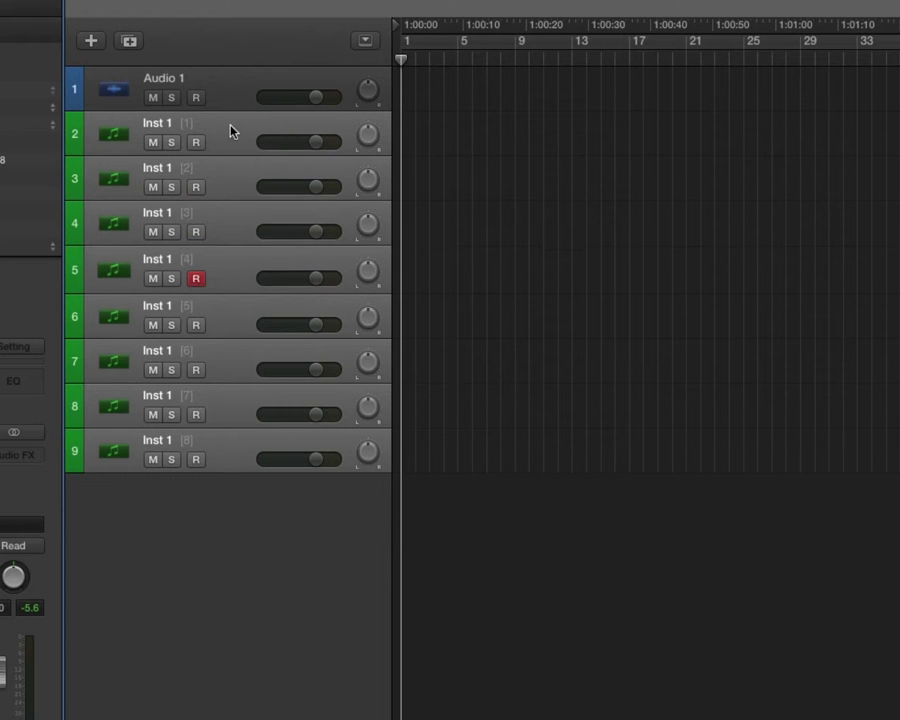
key(Down)
key(Down)
key(Down)
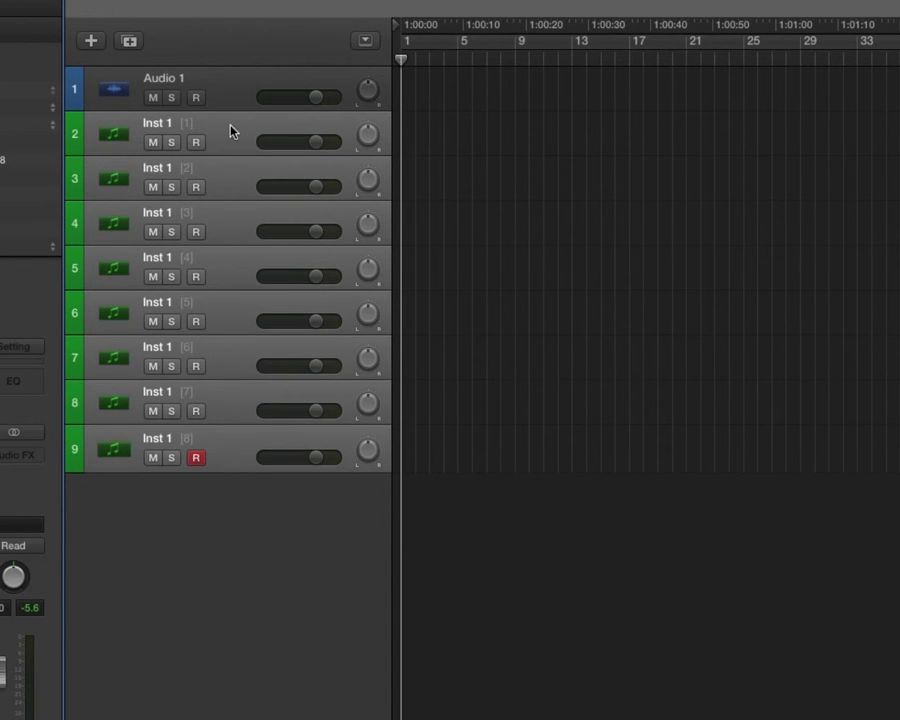
click(231, 131)
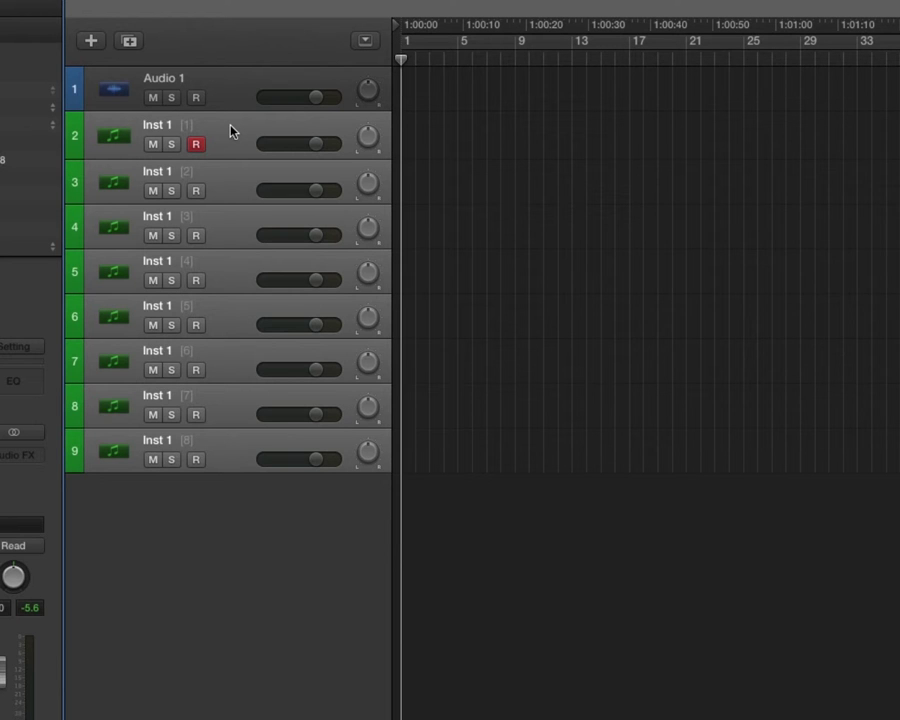
key(Down)
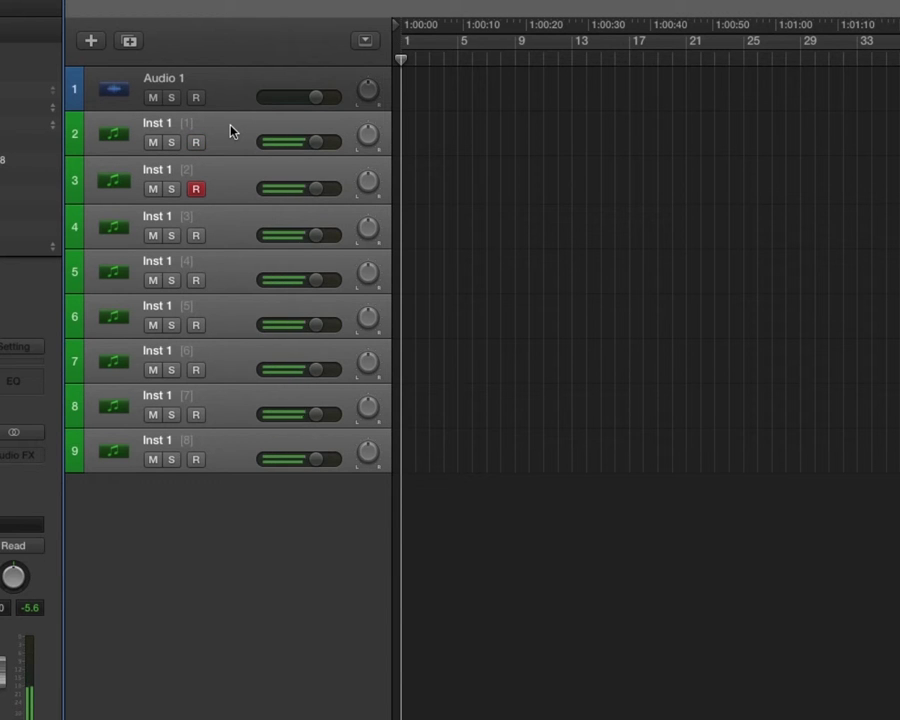
key(Down)
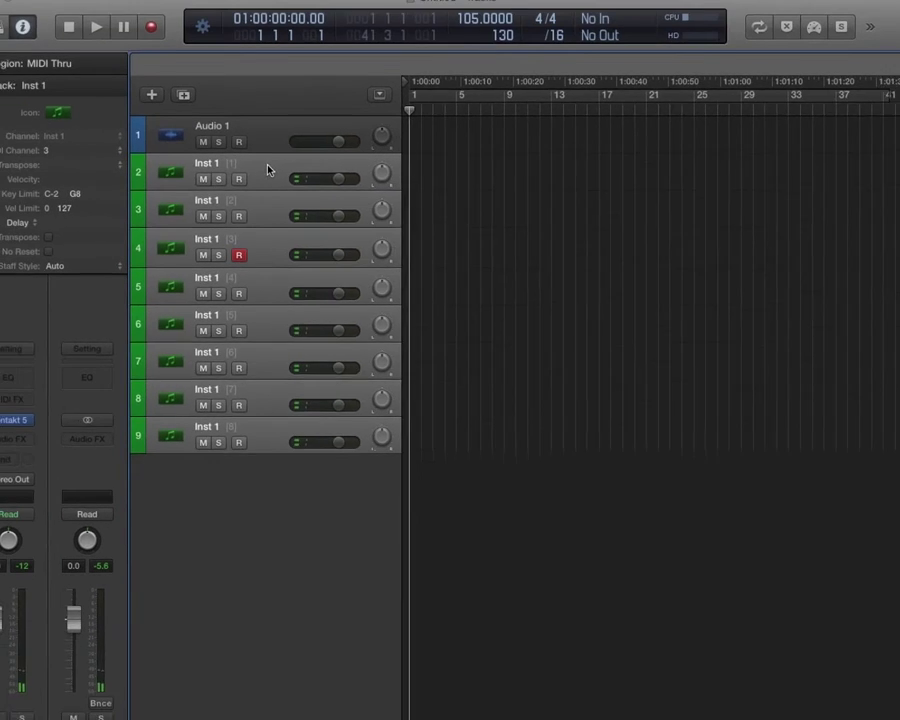
click(268, 170)
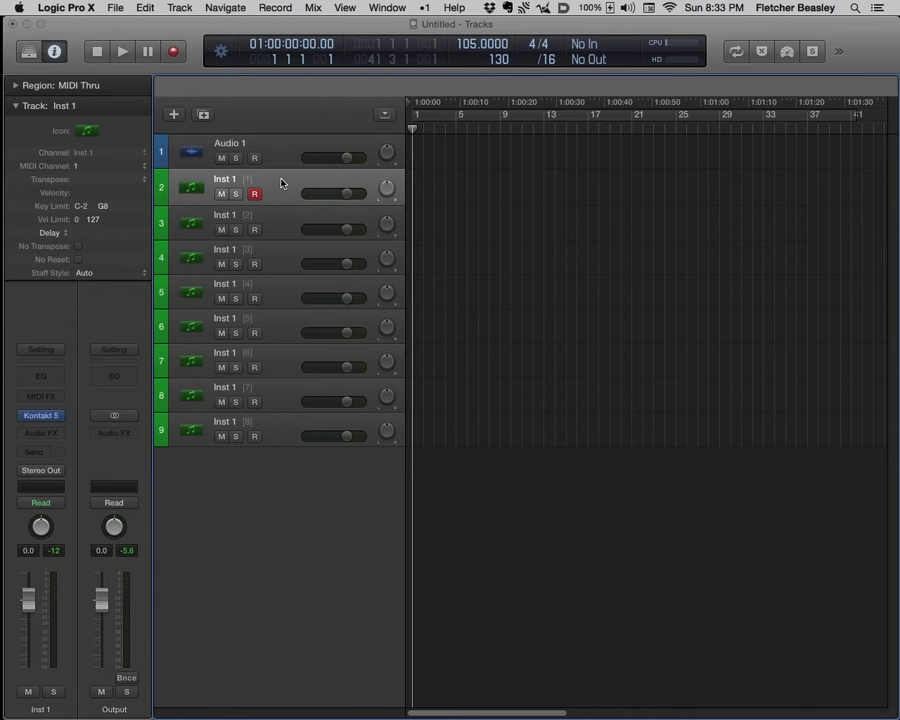
drag(348, 194, 386, 200)
alt+click(388, 190)
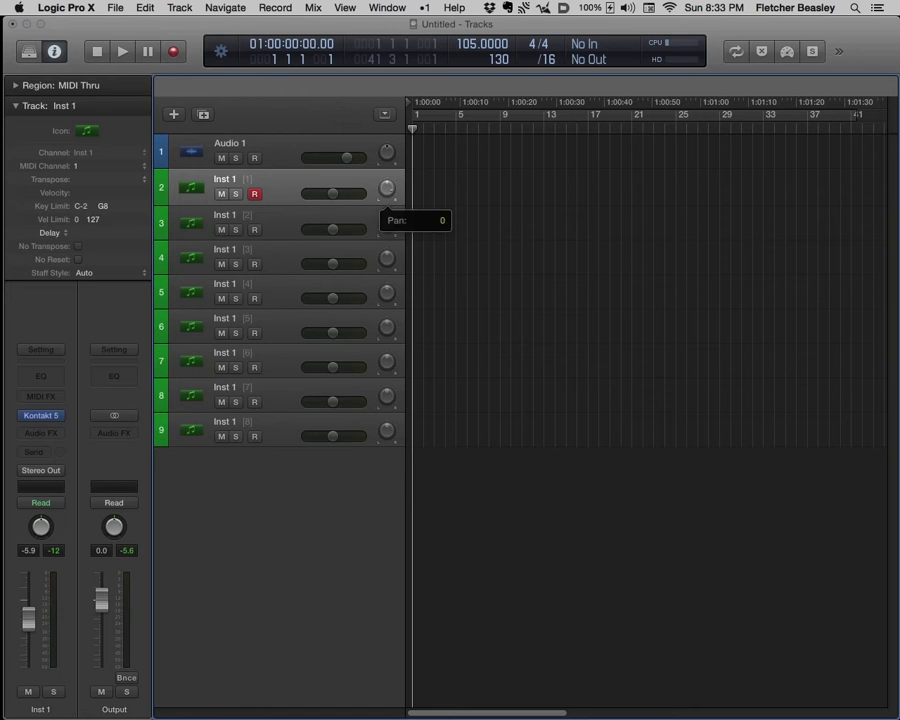
alt+click(338, 200)
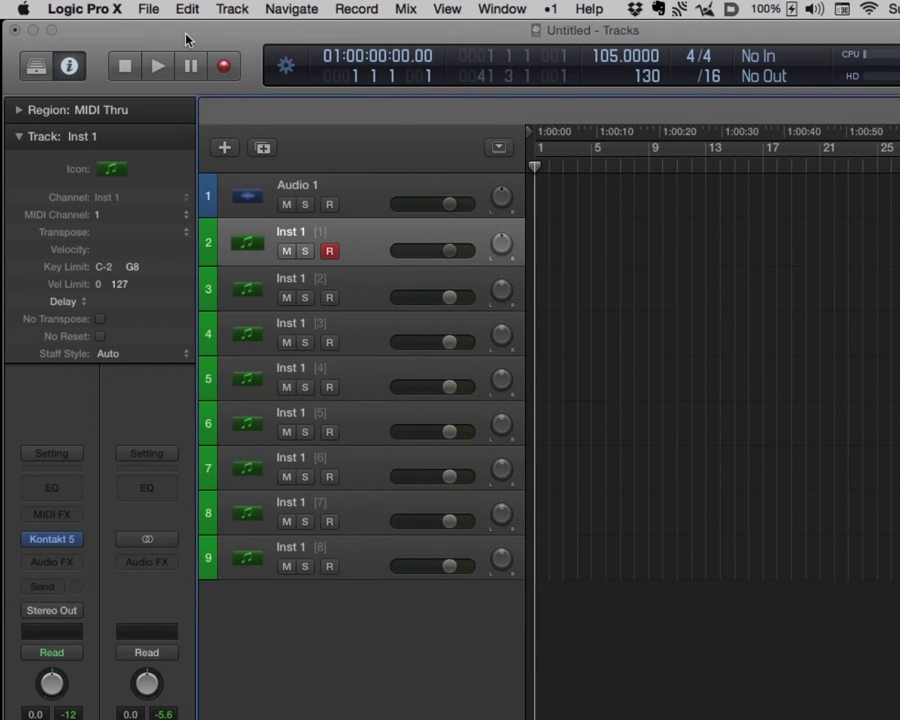
- Untick 'Control Change 7/10 controls Volume/Pan of channel strip objects' in Project Settings > MIDI
click(148, 9)
mouse_move(200, 284)
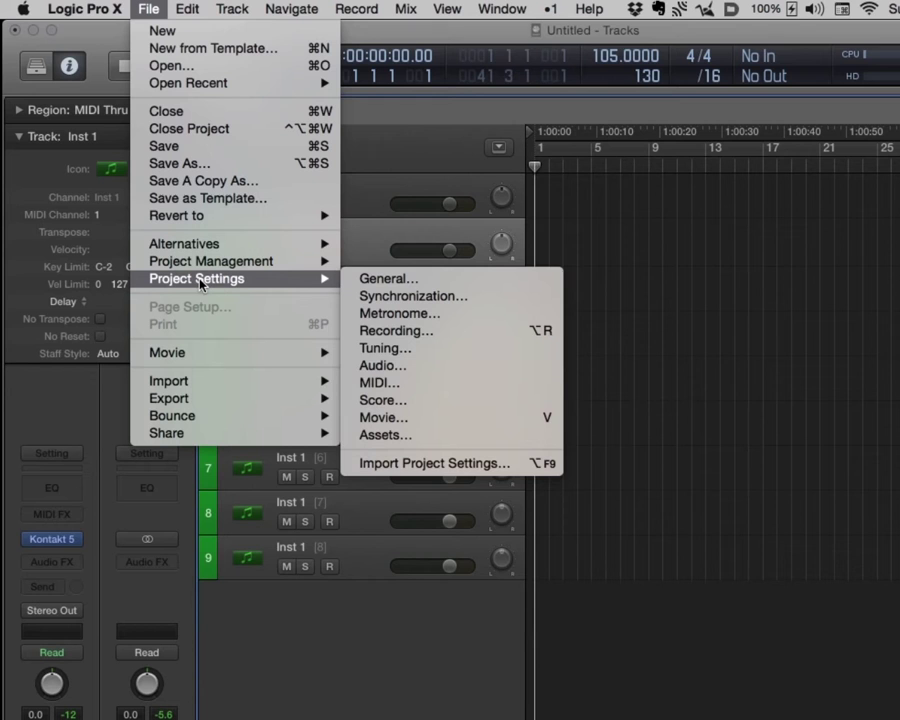
click(380, 382)
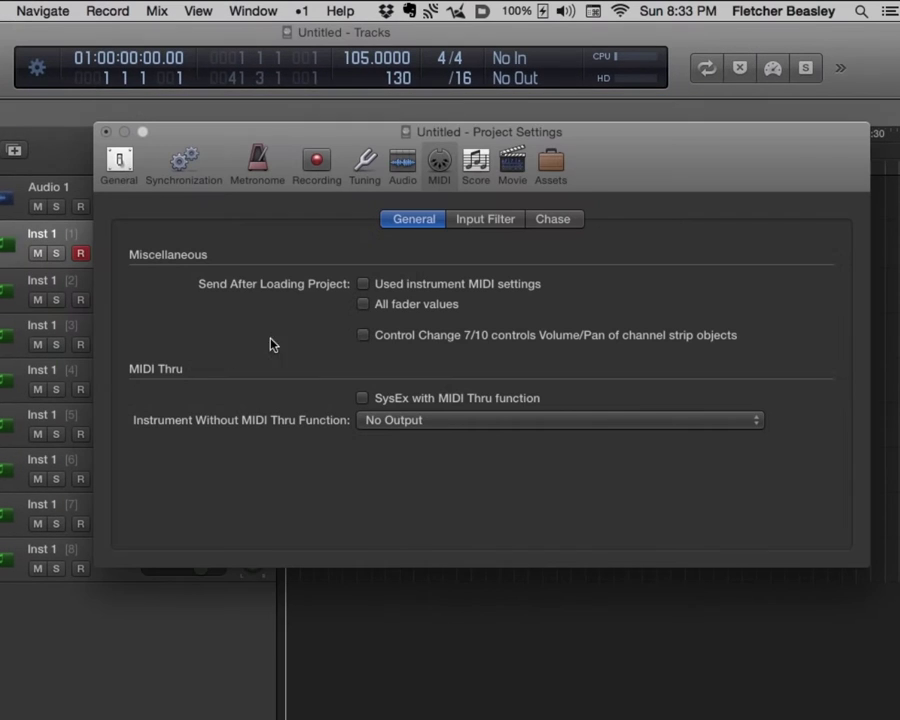
click(363, 336)
click(106, 132)
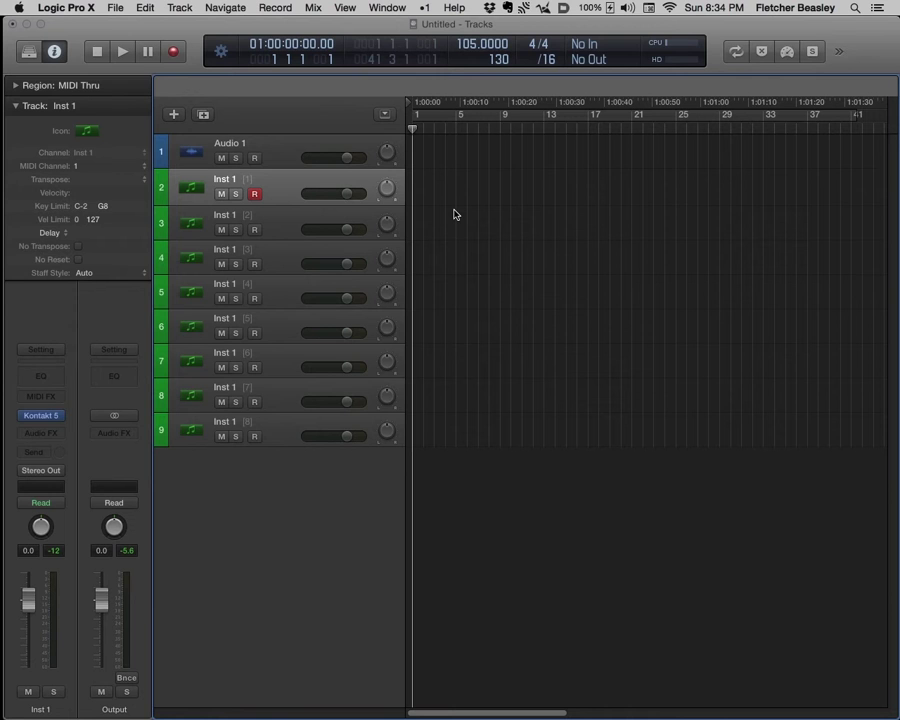
- Record about six bars of chords on track 2's Inst 1 part from bar 1
key(space)
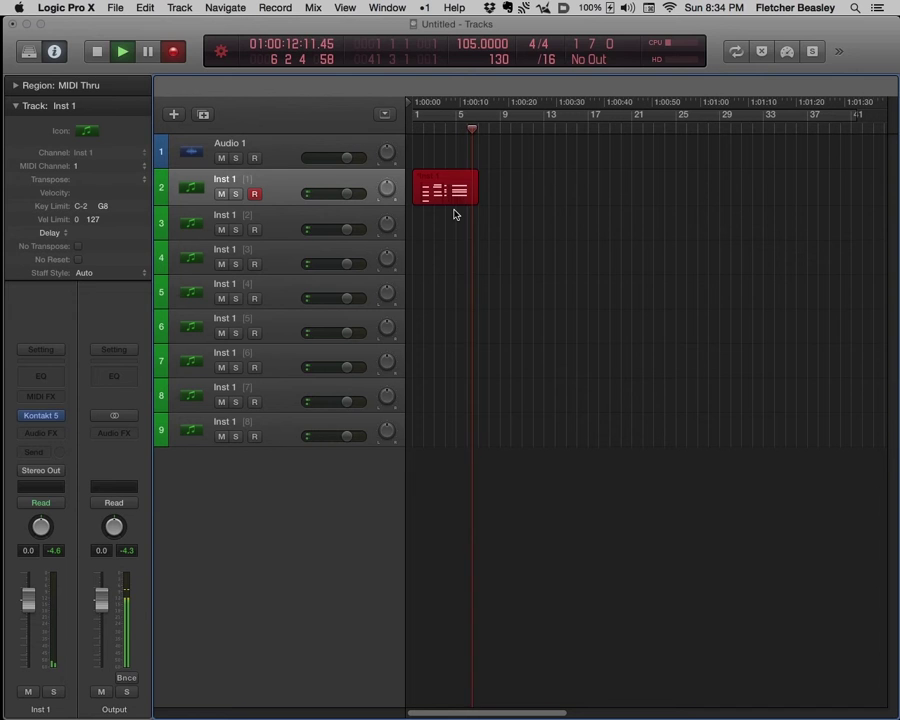
key(space)
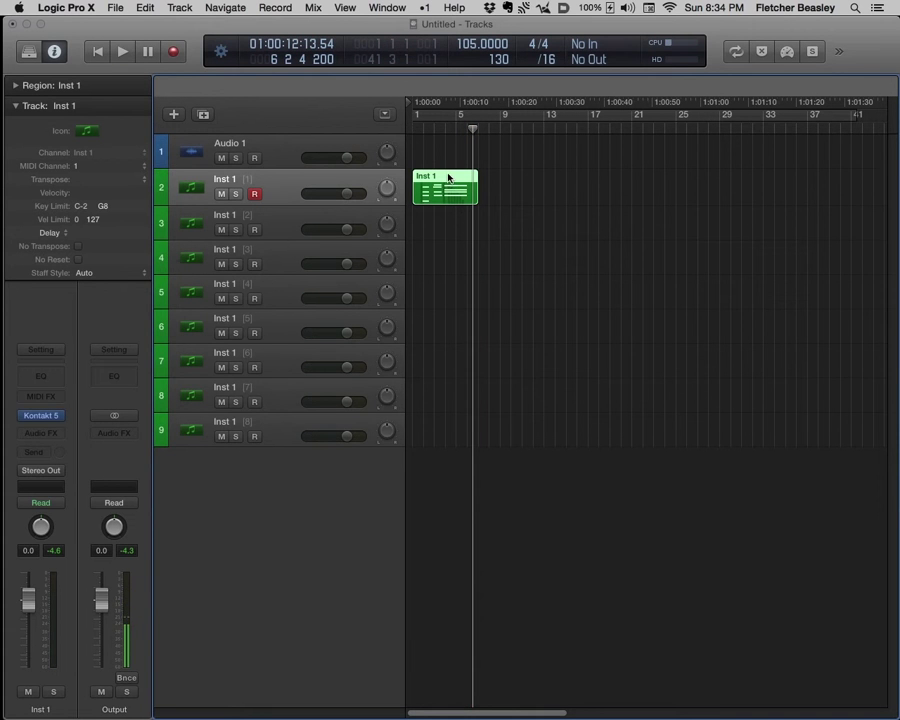
- Open the region in the Piano Roll and draw Volume-lane ramps from 98 up to 127 and down
double_click(448, 177)
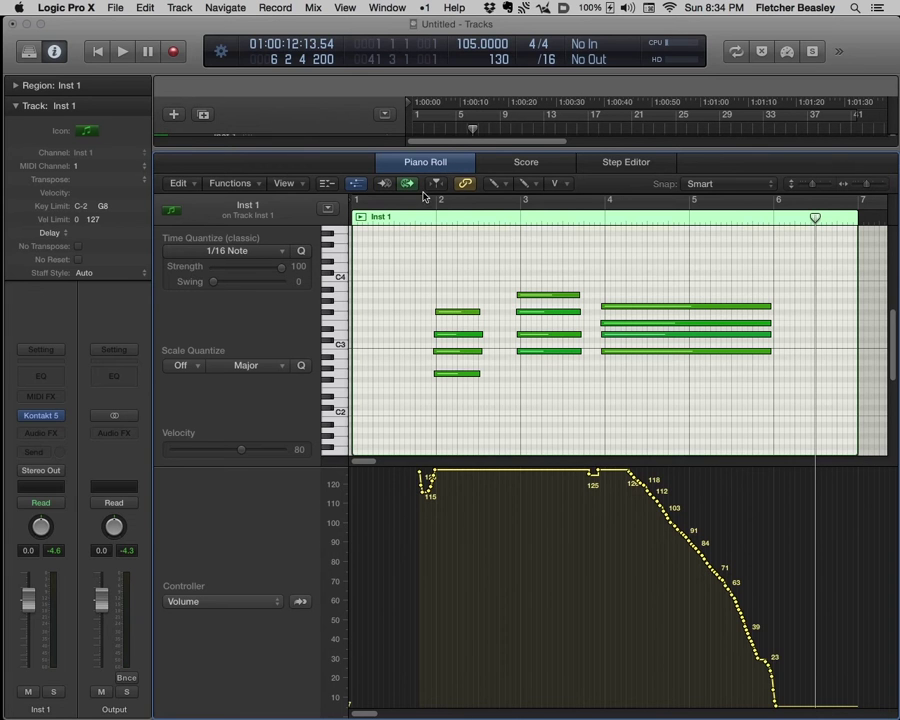
click(357, 184)
click(357, 184)
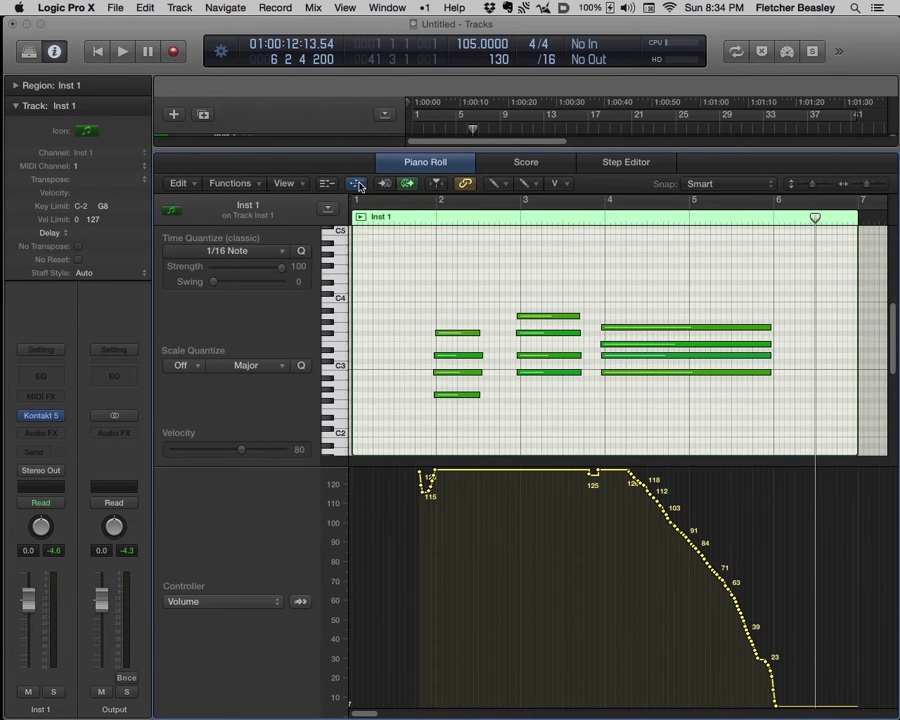
key(t)
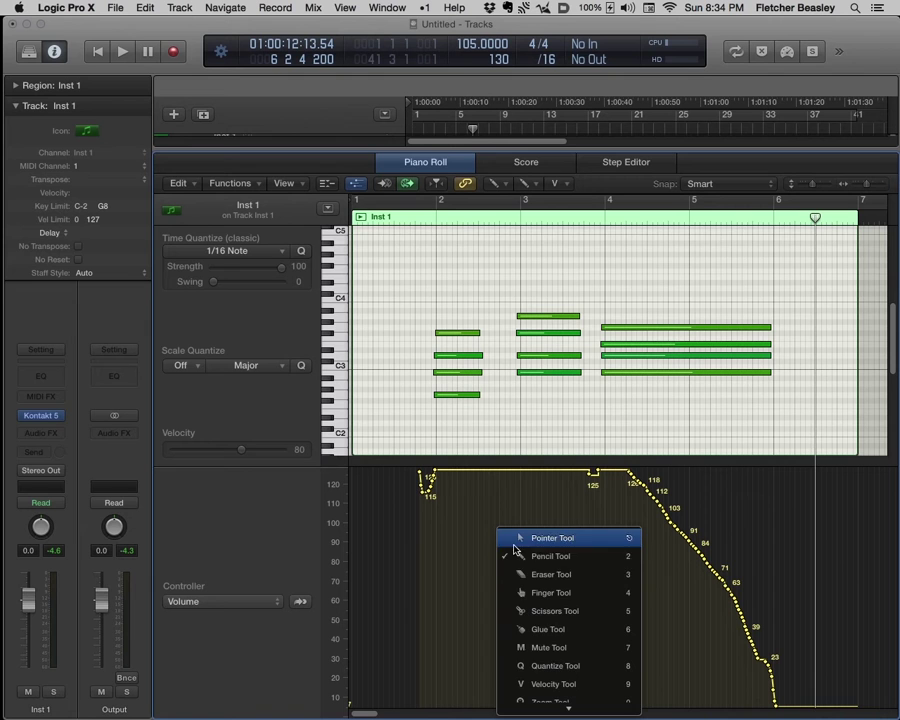
key(t)
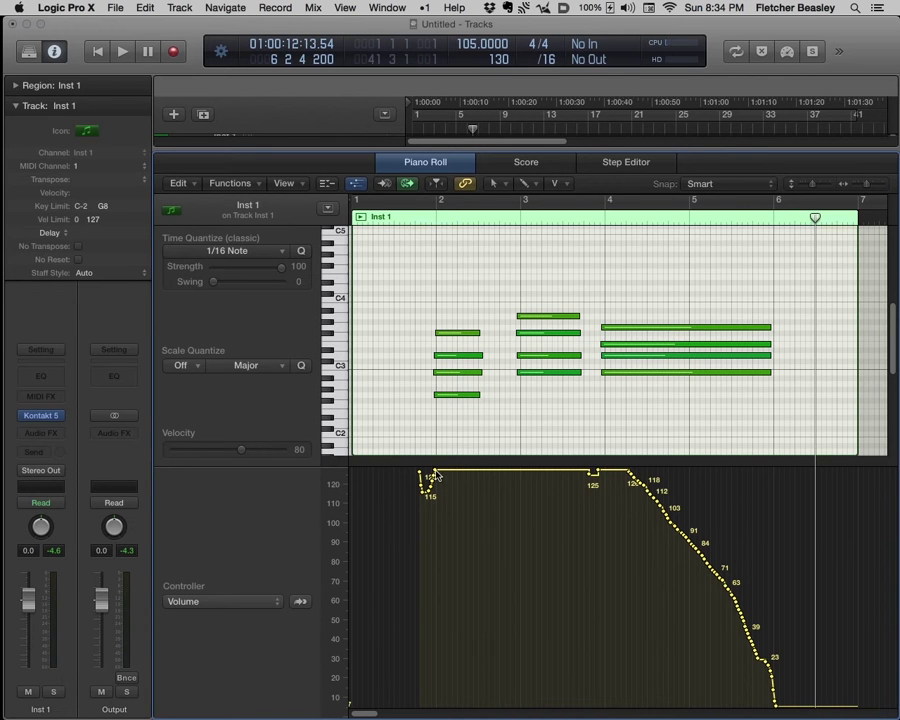
drag(590, 471, 401, 523)
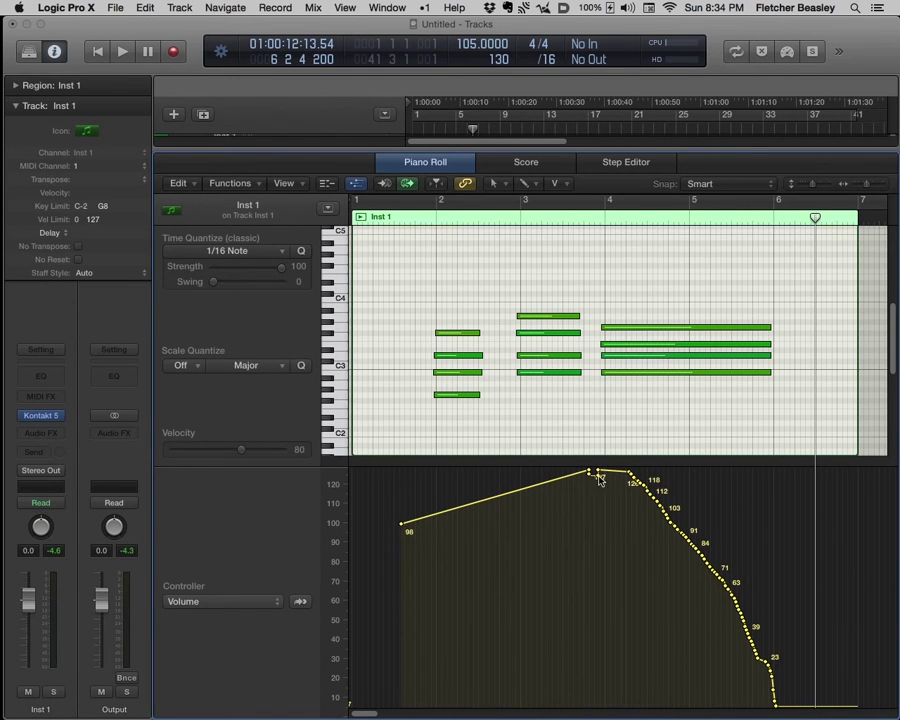
mouse_move(590, 472)
mouse_down()
mouse_move(643, 478)
mouse_move(713, 623)
mouse_move(767, 652)
mouse_up()
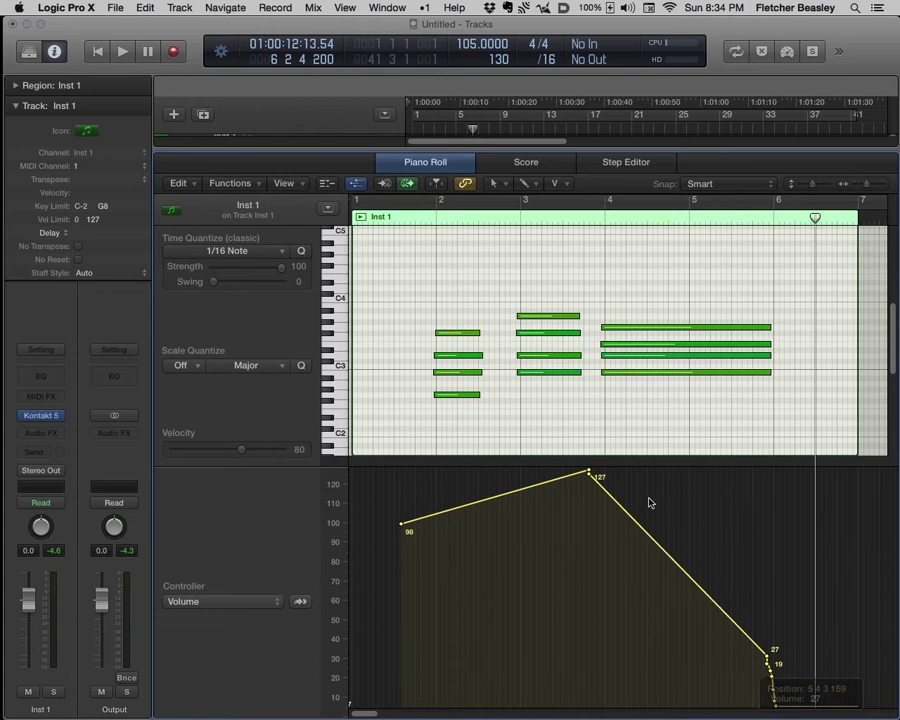
- Redraw the volume data with the Pencil tool as a freehand curve falling from 98 to 0
key(t)
click(610, 452)
mouse_move(445, 525)
mouse_down()
mouse_move(522, 554)
mouse_move(618, 547)
mouse_move(628, 607)
mouse_move(677, 577)
mouse_move(698, 665)
mouse_move(765, 668)
mouse_move(771, 693)
mouse_move(805, 707)
mouse_up()
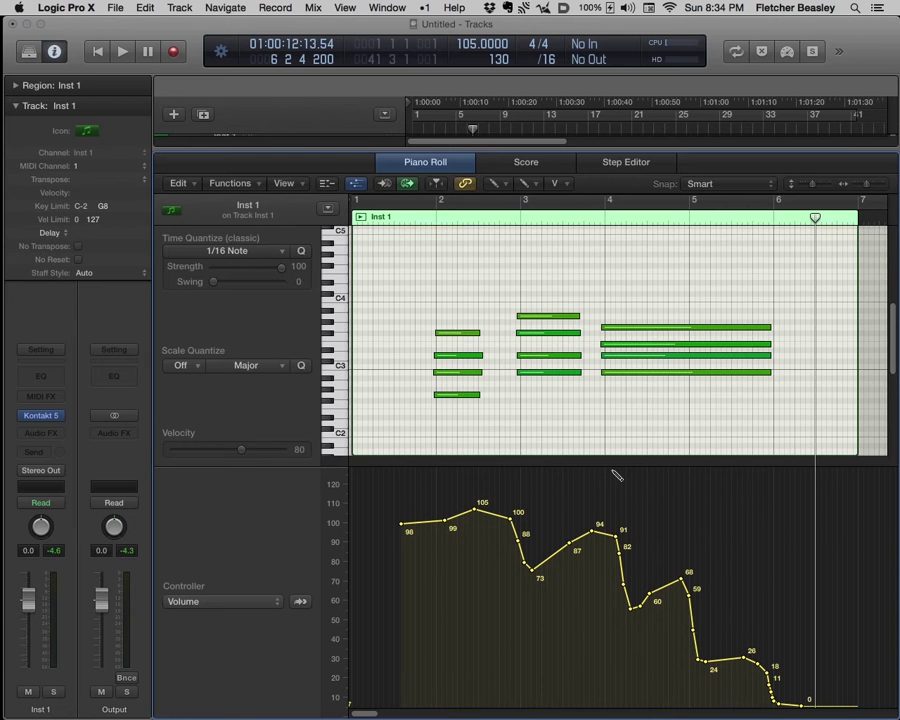
- Close the Piano Roll, reopen Kontakt 5 and reveal its output channels below the rack
key(e)
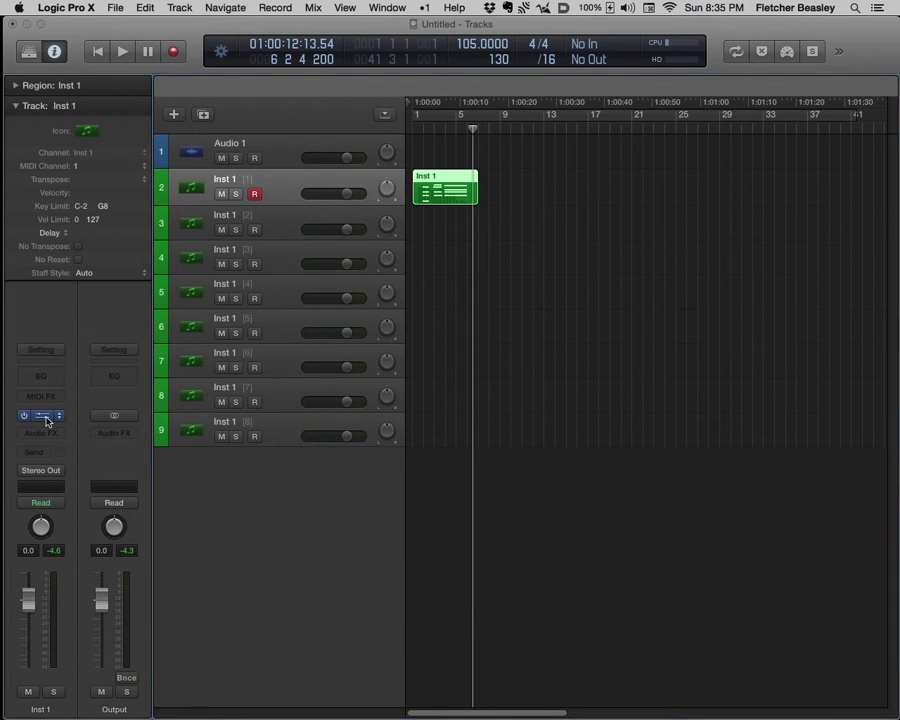
click(46, 421)
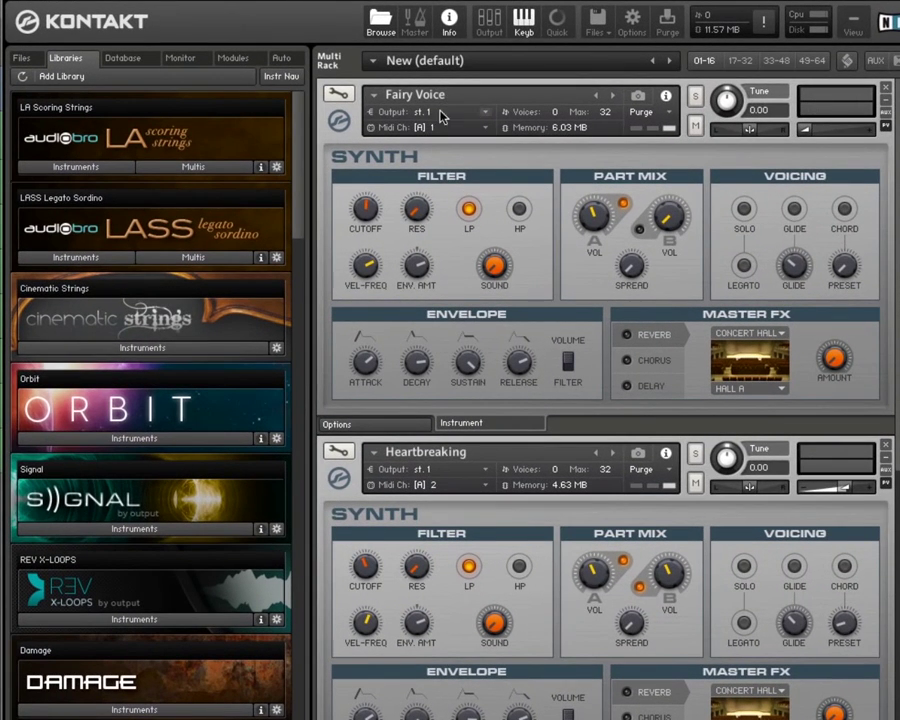
click(487, 28)
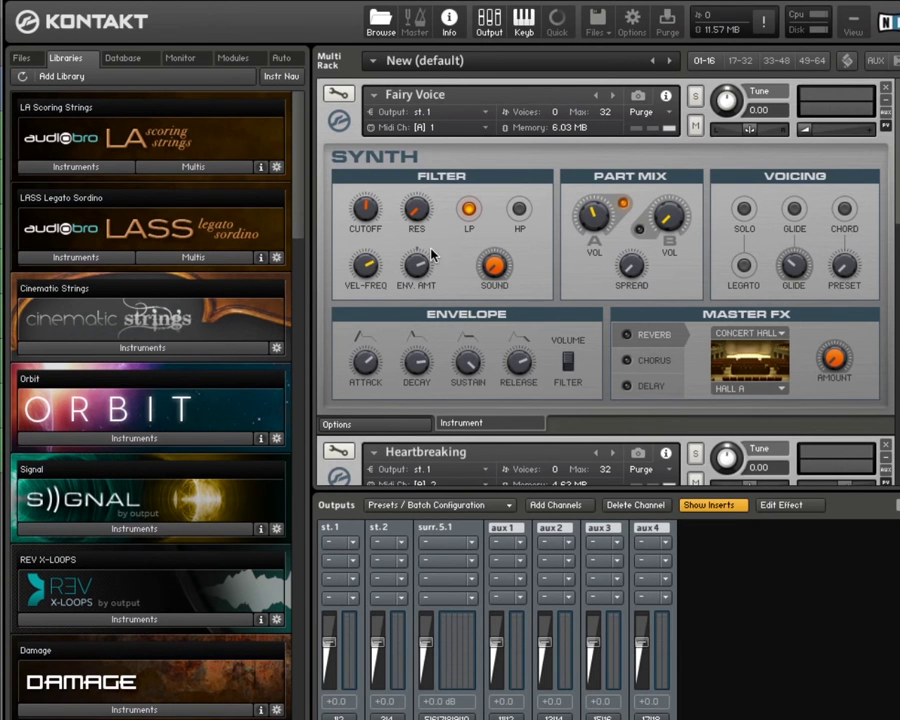
scroll(466, 210, down, 3)
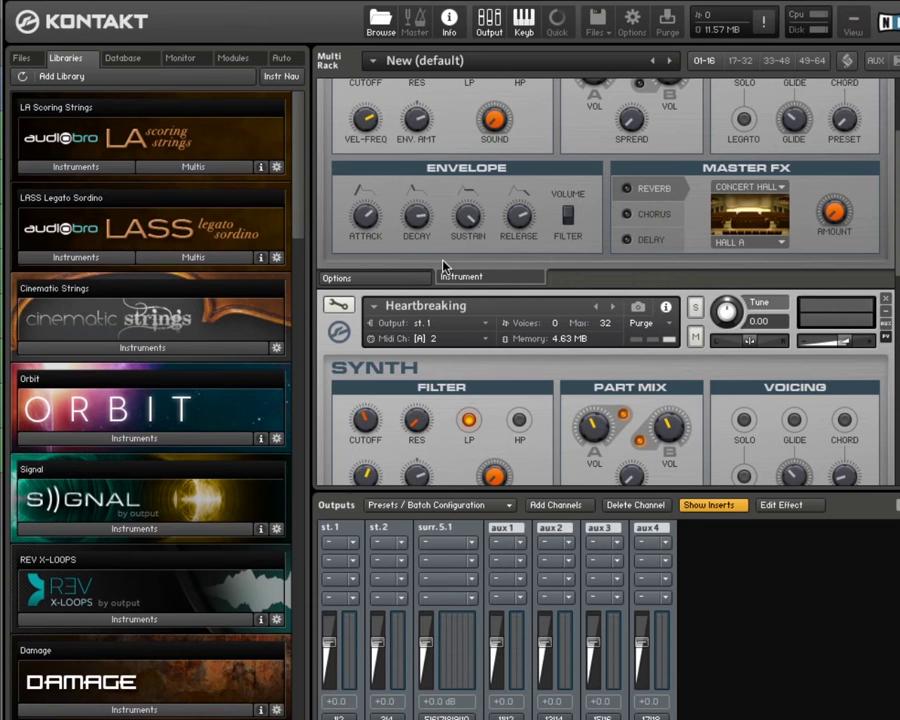
- Run the Batch function that clears the output section and creates one channel per loaded instrument
click(507, 513)
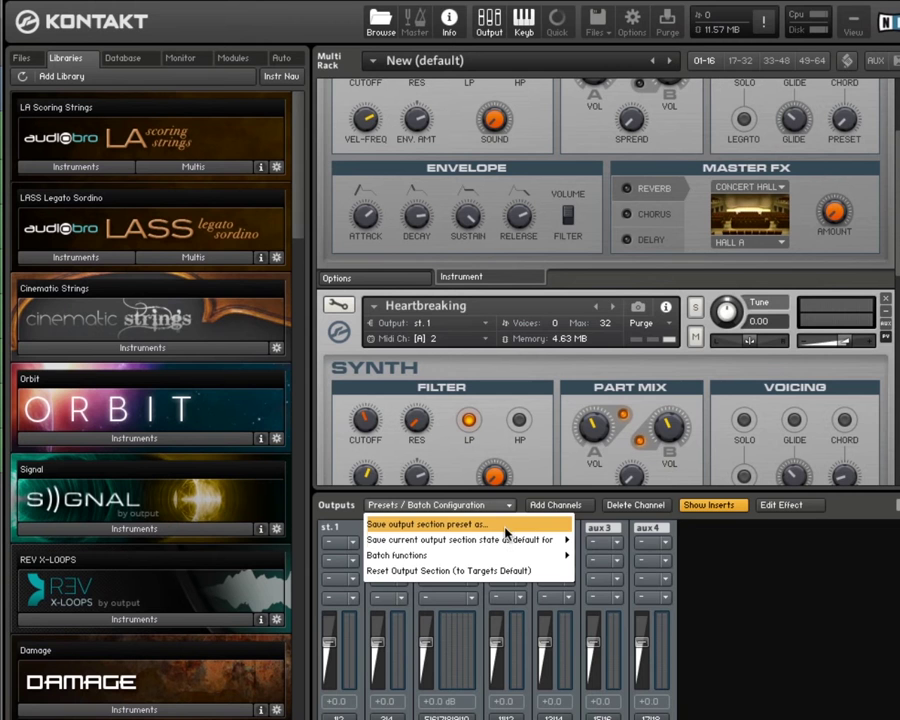
mouse_move(520, 555)
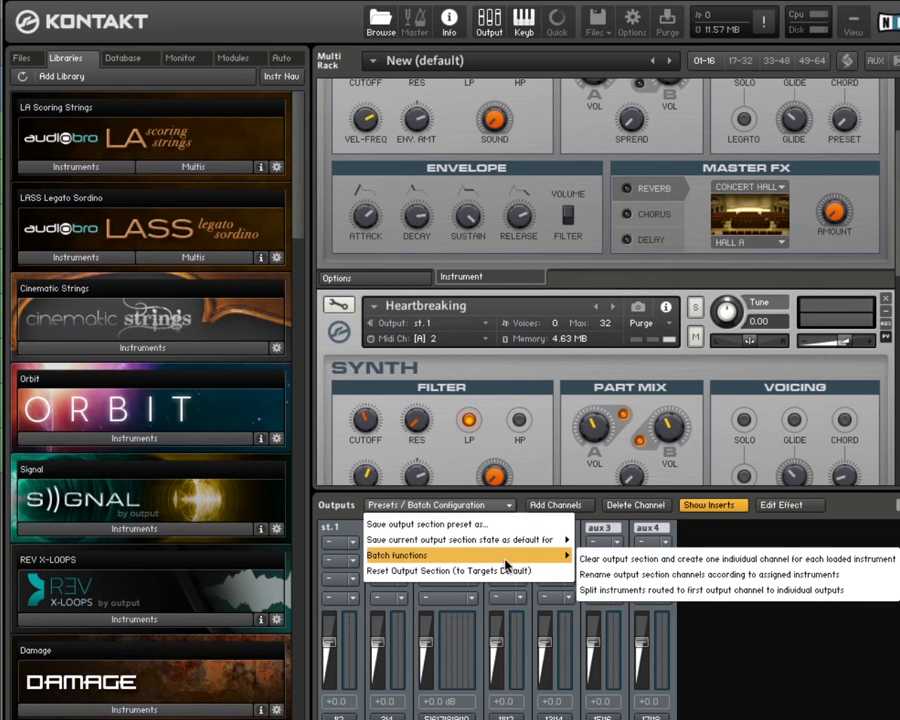
click(601, 558)
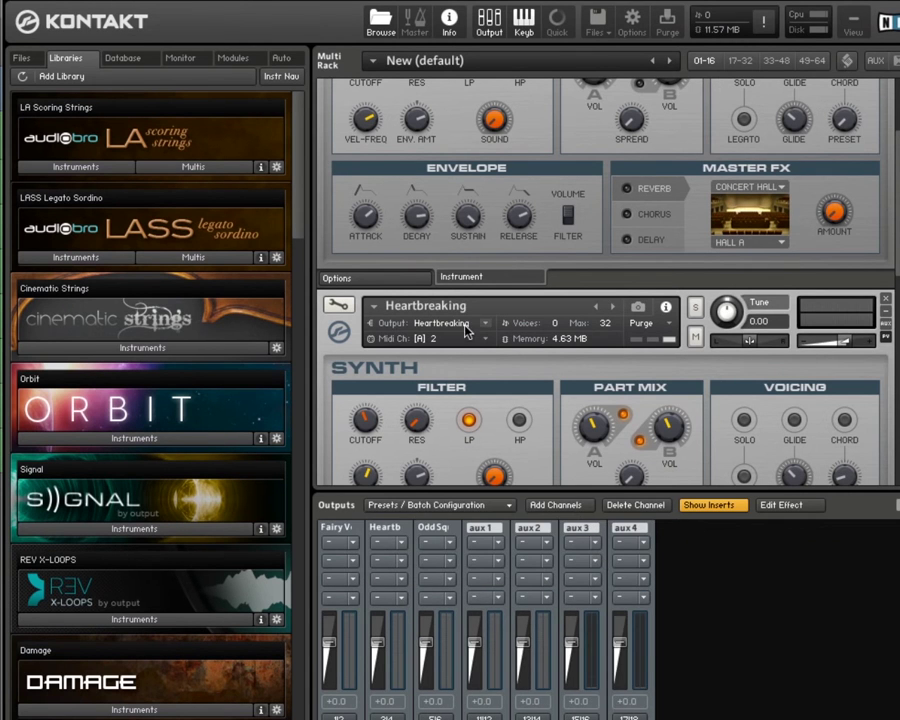
scroll(464, 320, up, 3)
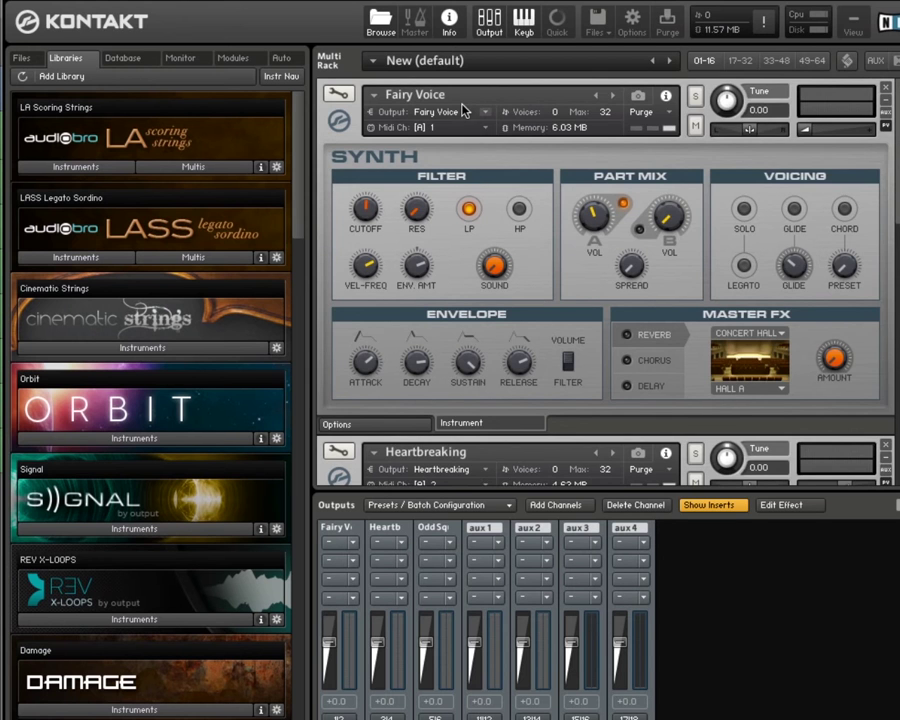
scroll(464, 112, down, 5)
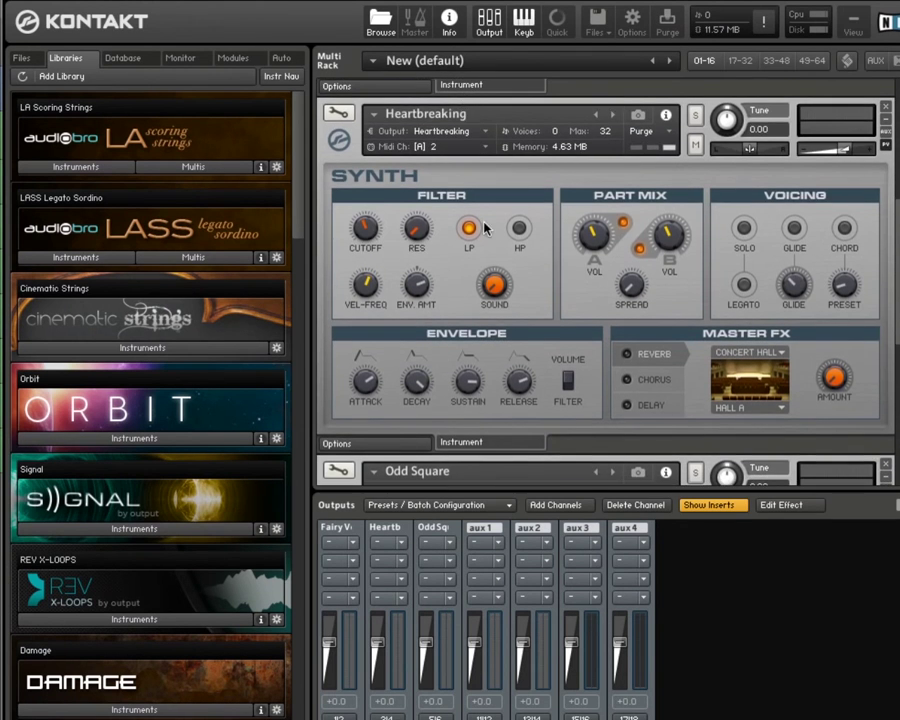
scroll(487, 228, down, 4)
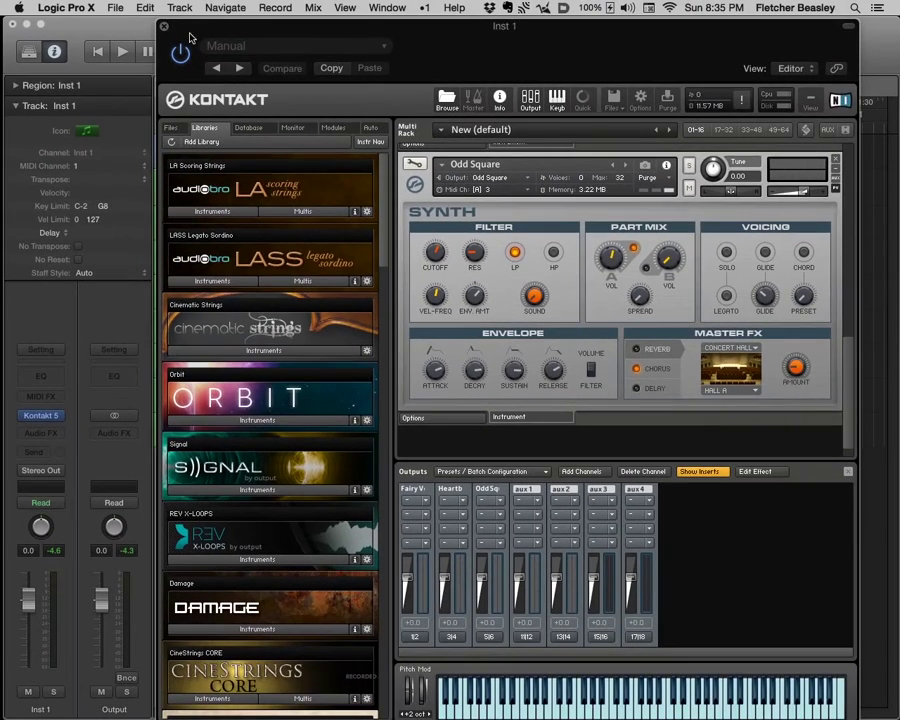
- Close Kontakt and show the Mixer with Audio 1, Inst 1, Output and Master strips
click(168, 14)
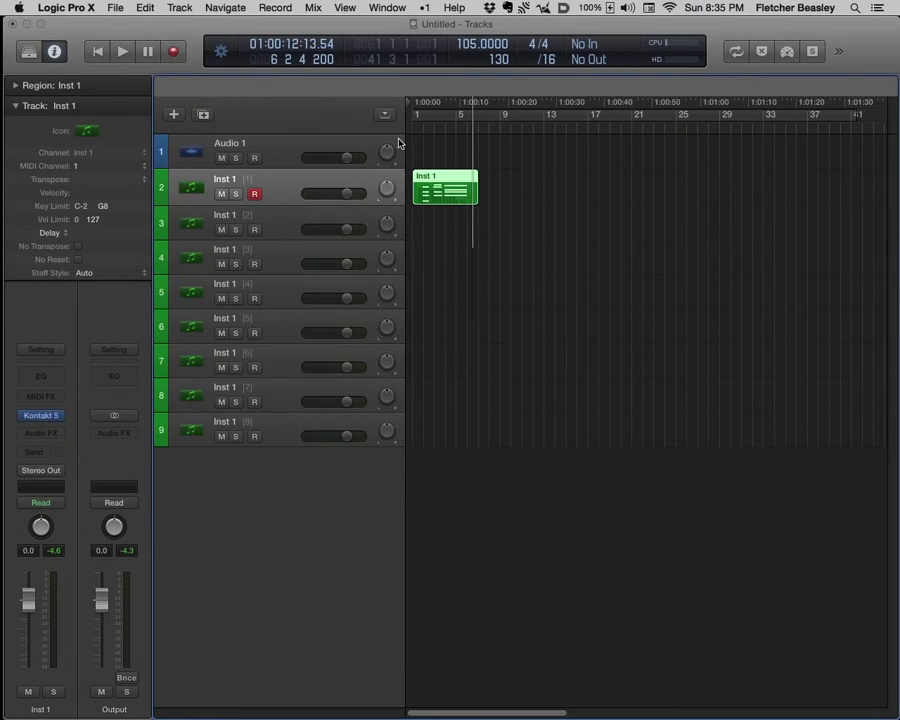
key(x)
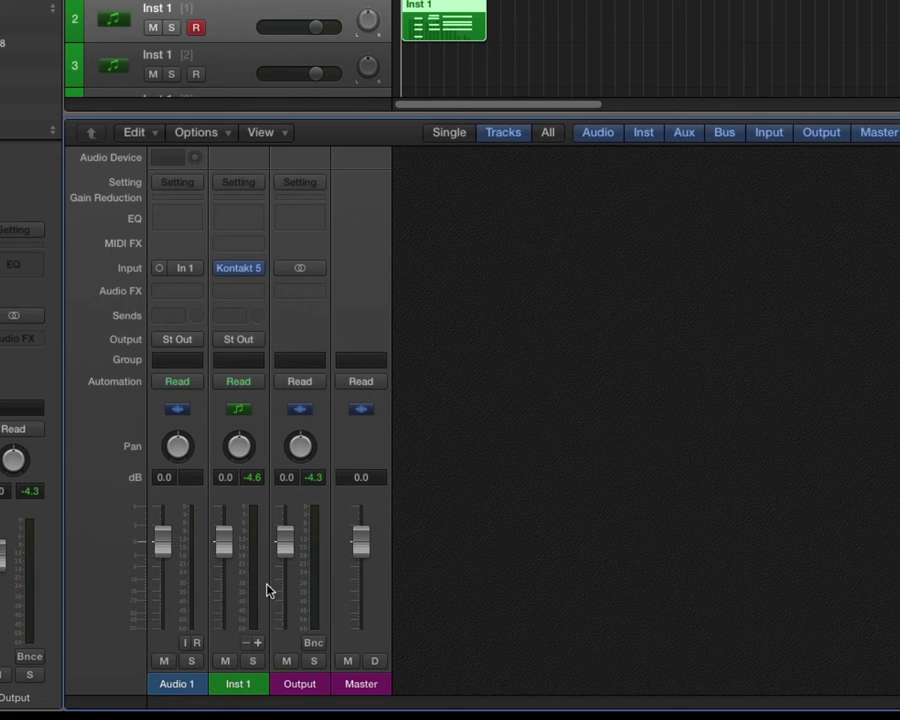
- Add Aux 1 and Aux 2 channels fed by Kontakt outputs 3-4 and 5-6
click(259, 643)
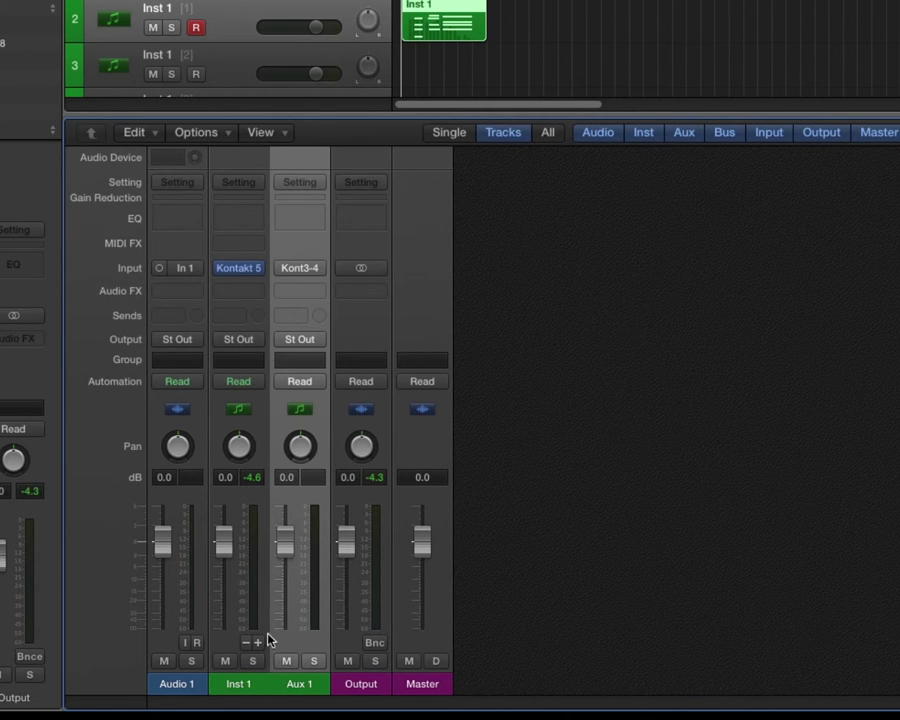
click(258, 645)
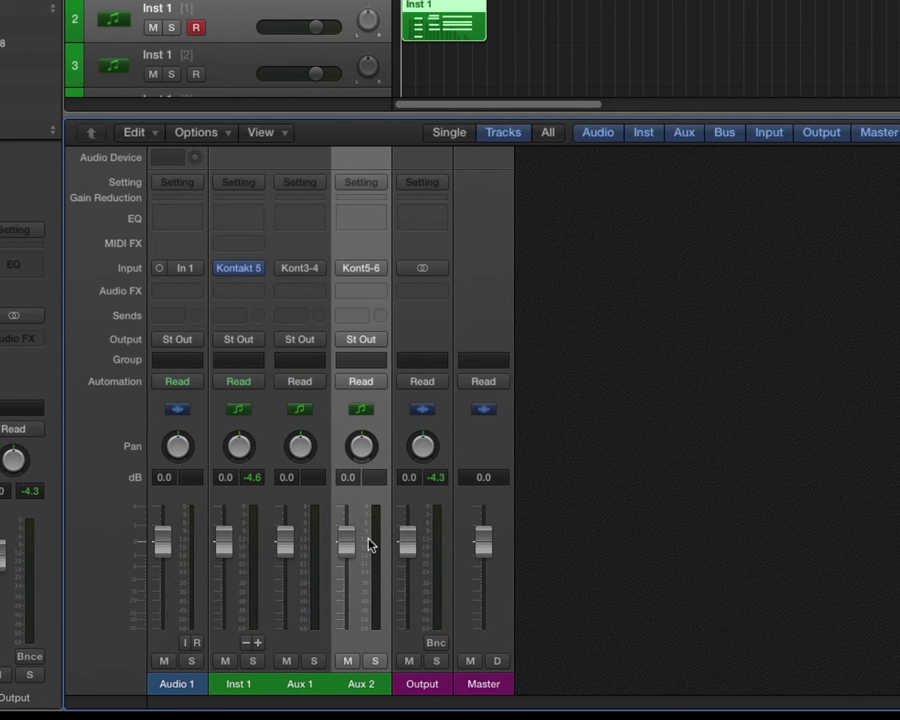
scroll(238, 72, down, 2)
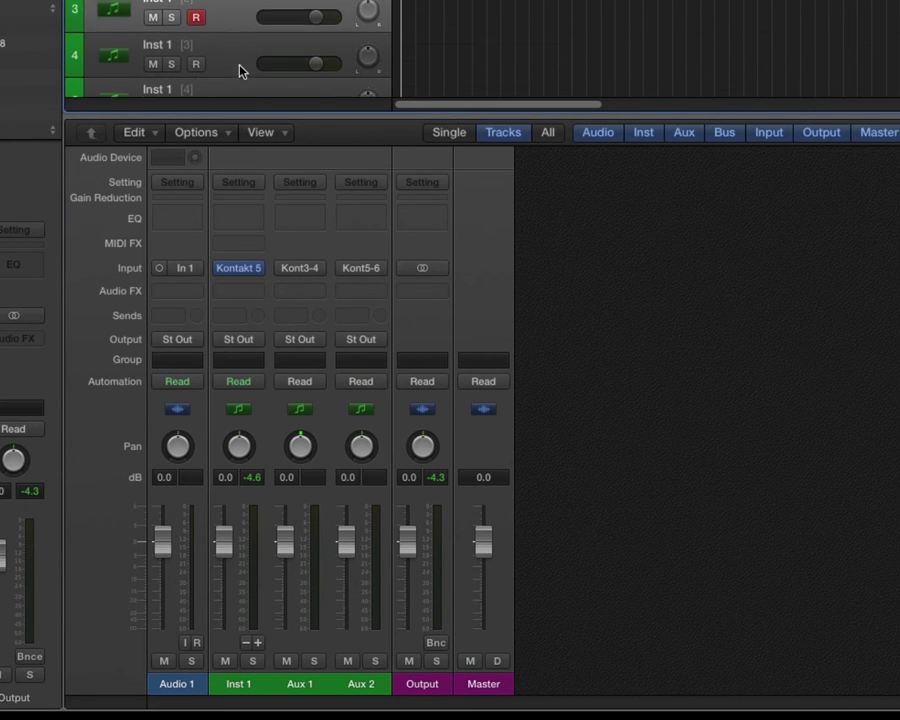
- With track 4 record-armed to audition its patch, lower Aux 2 to -2.4 dB, then disarm it
click(238, 35)
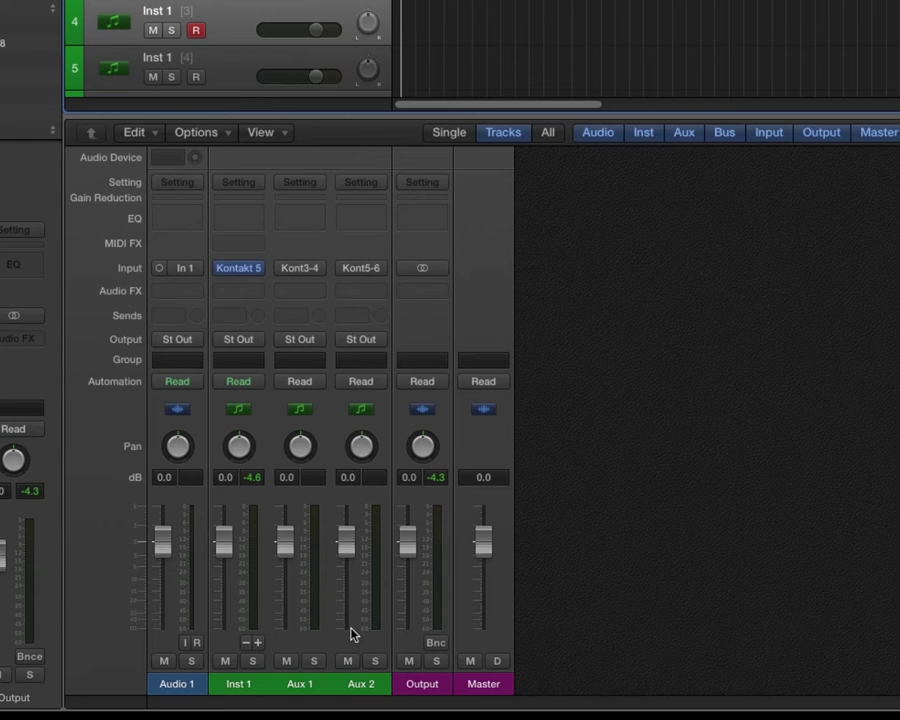
drag(348, 552, 348, 559)
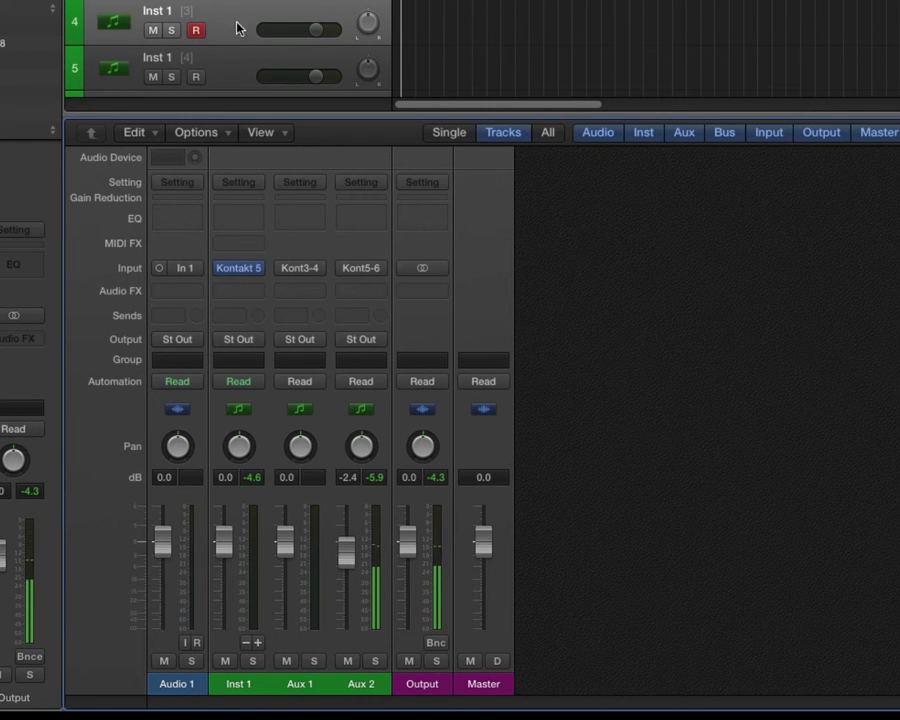
click(196, 30)
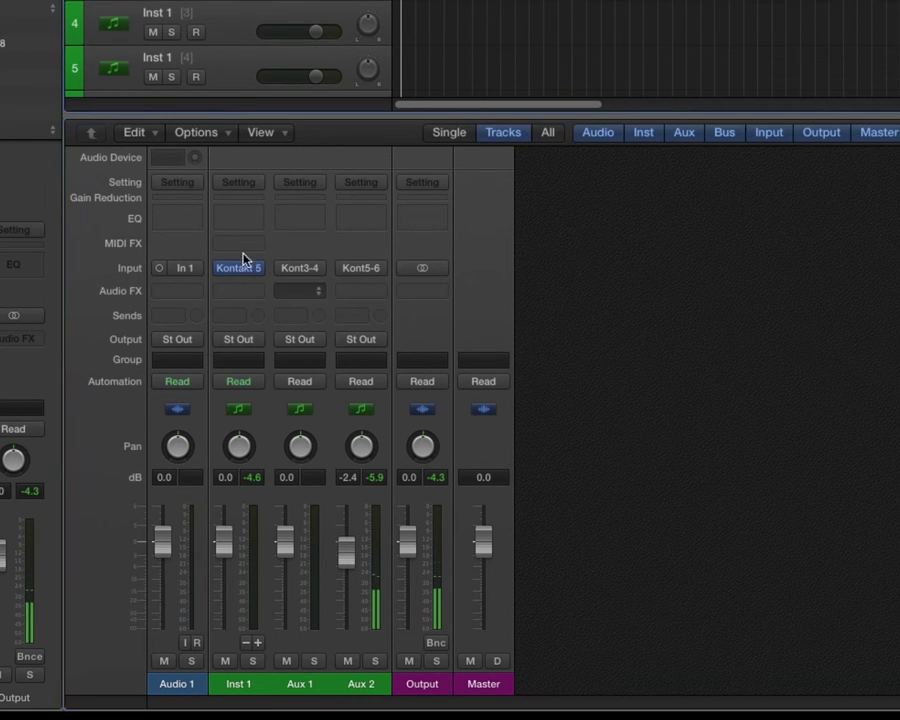
- Insert a stereo Channel EQ on Aux 1 and close its window
click(300, 291)
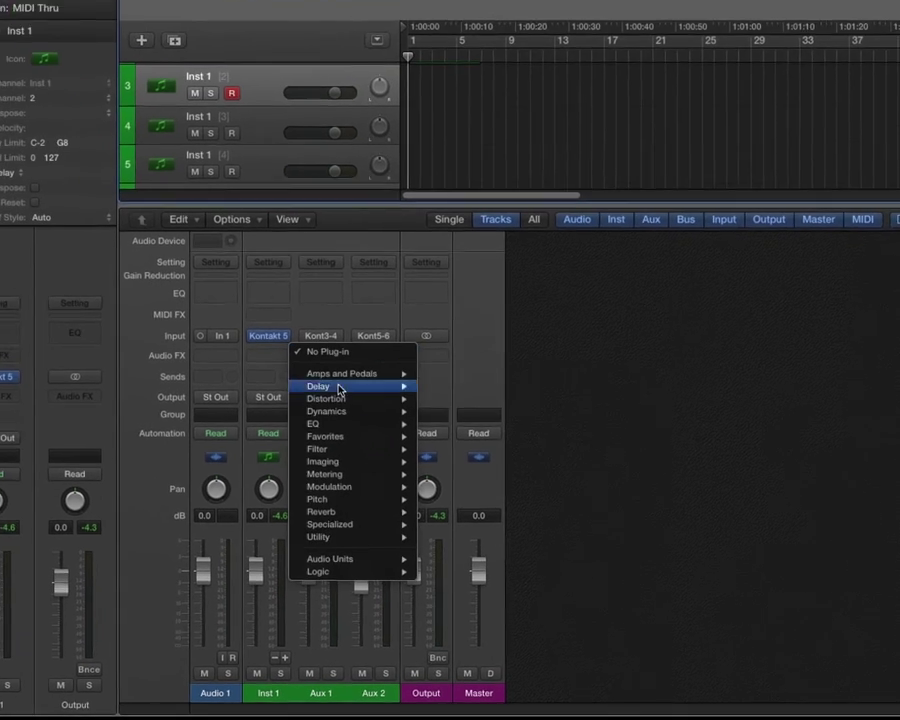
mouse_move(341, 423)
mouse_move(396, 423)
click(602, 421)
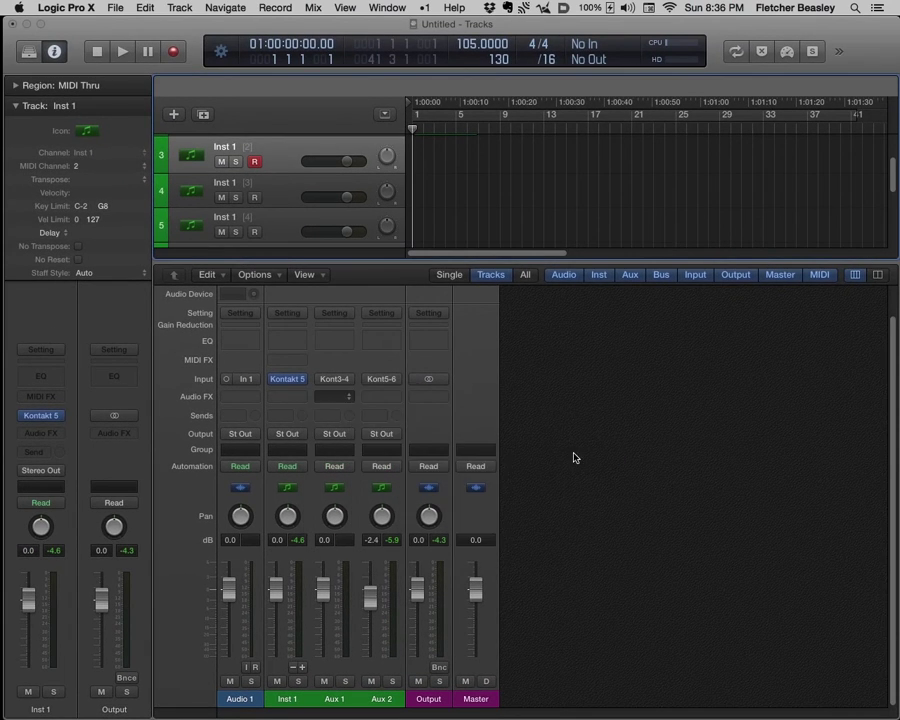
click(44, 59)
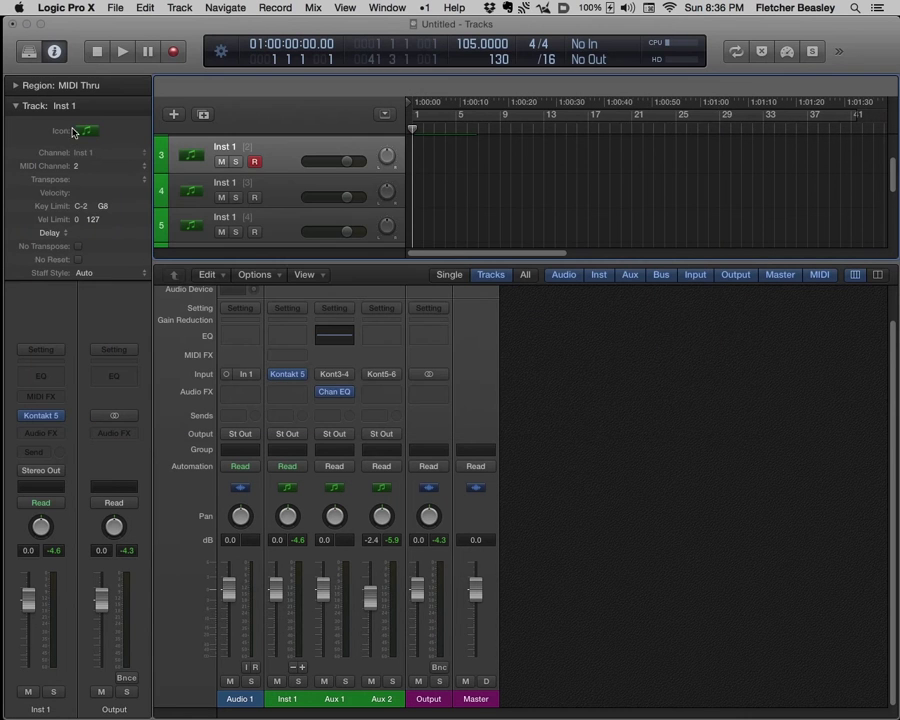
- Insert a stereo Compressor on Aux 2 and close its window
click(396, 391)
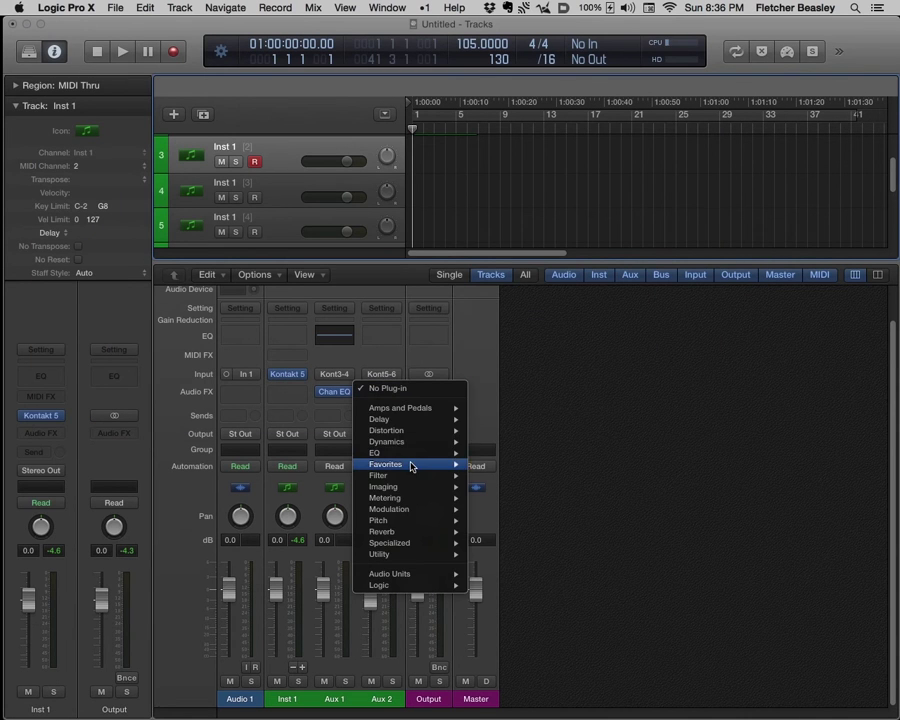
mouse_move(400, 441)
mouse_move(608, 454)
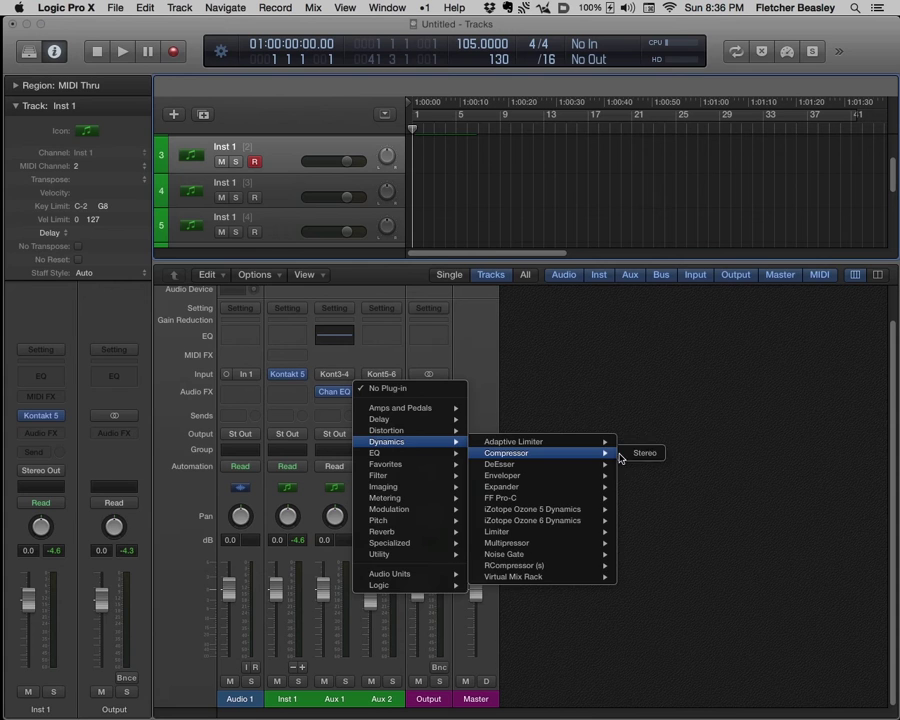
click(636, 453)
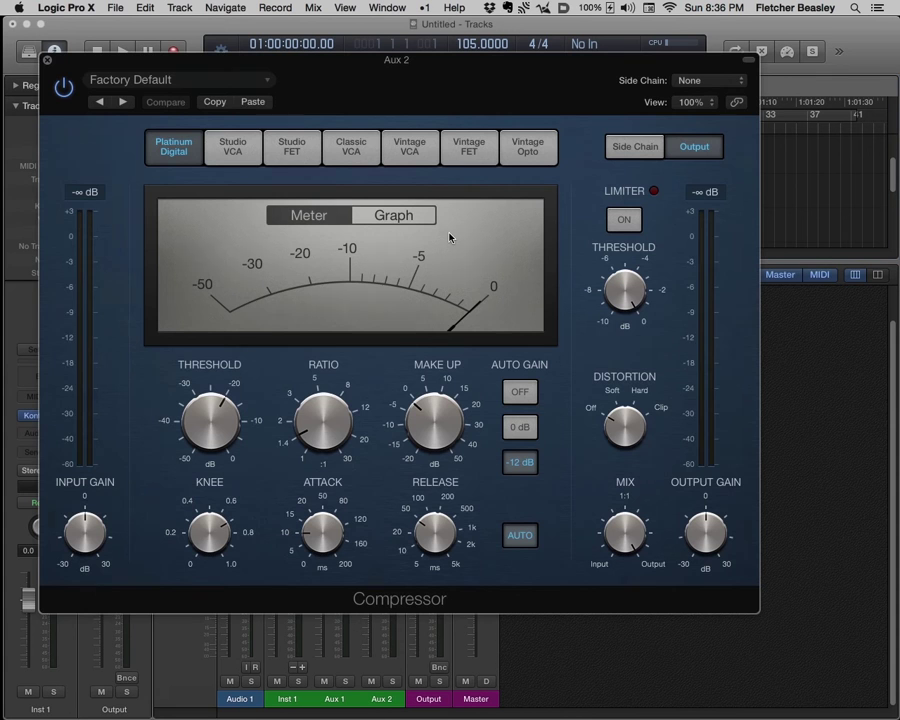
click(46, 60)
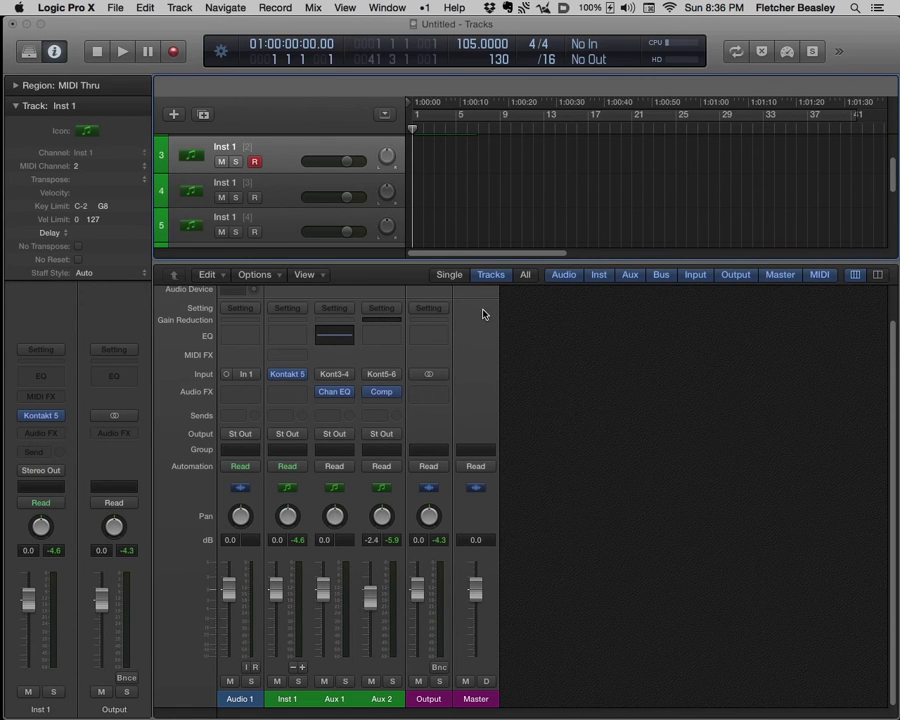